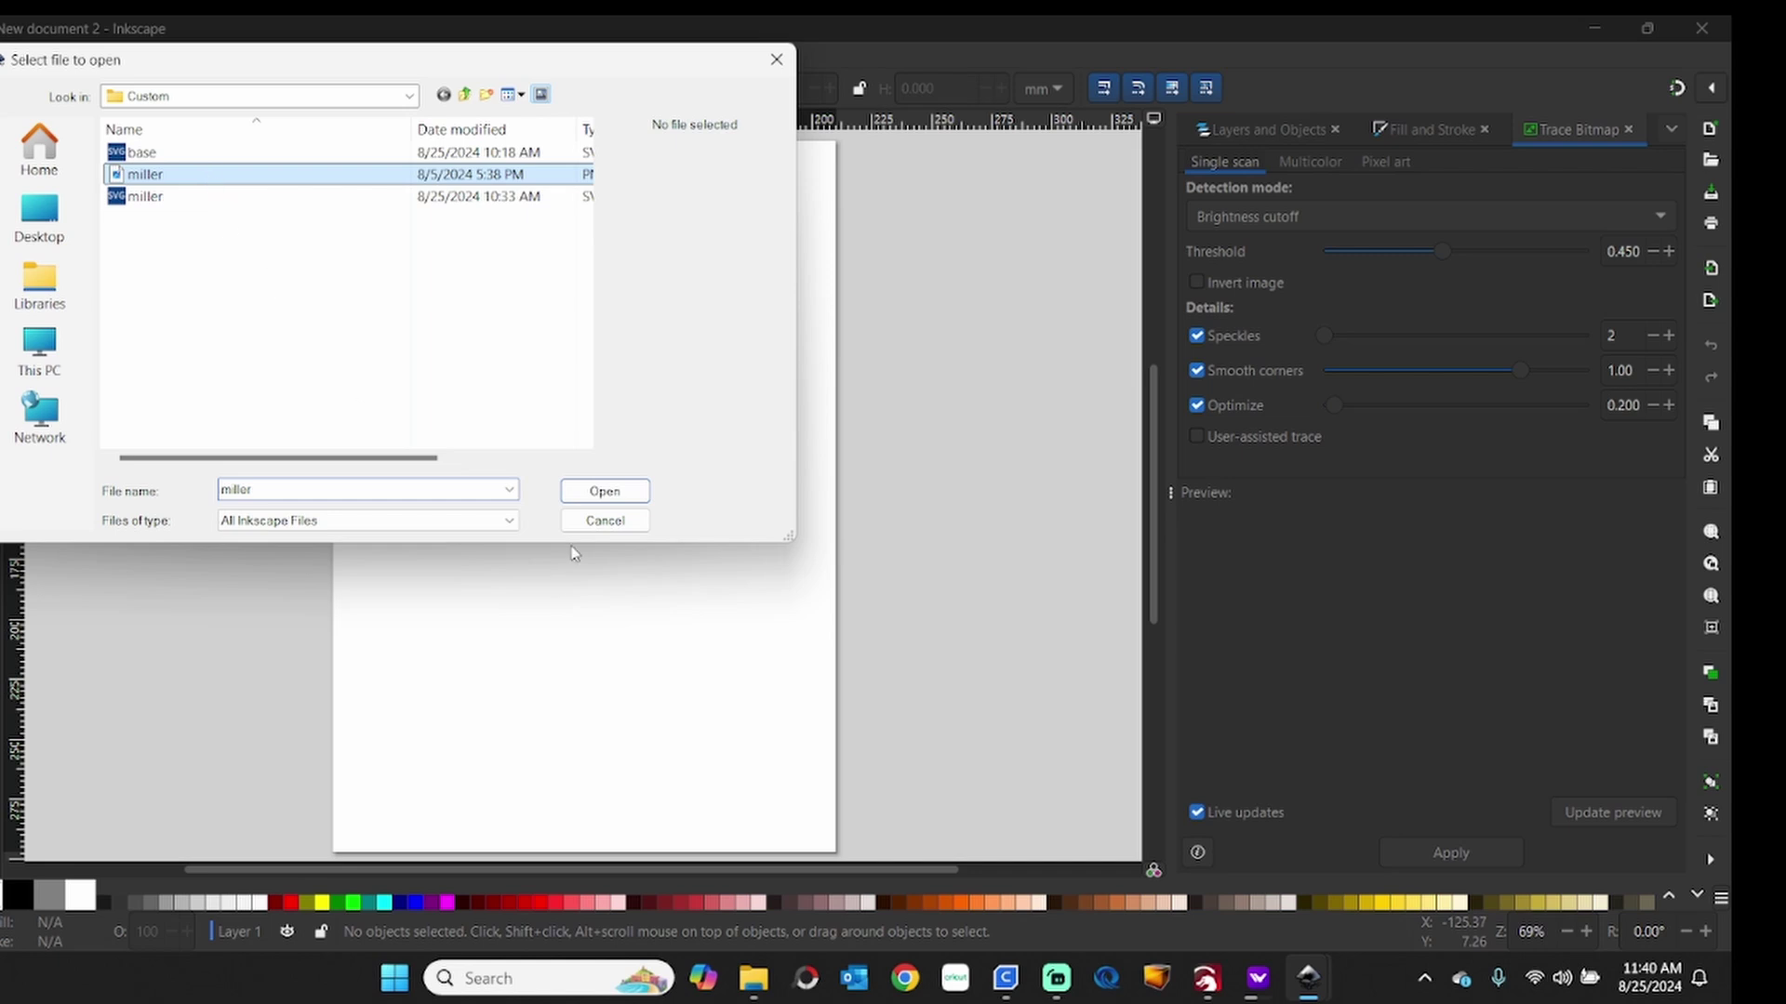
# Open the miller PNG as an embedded image and switch the measurement units to inches.
pyautogui.click(586, 488)
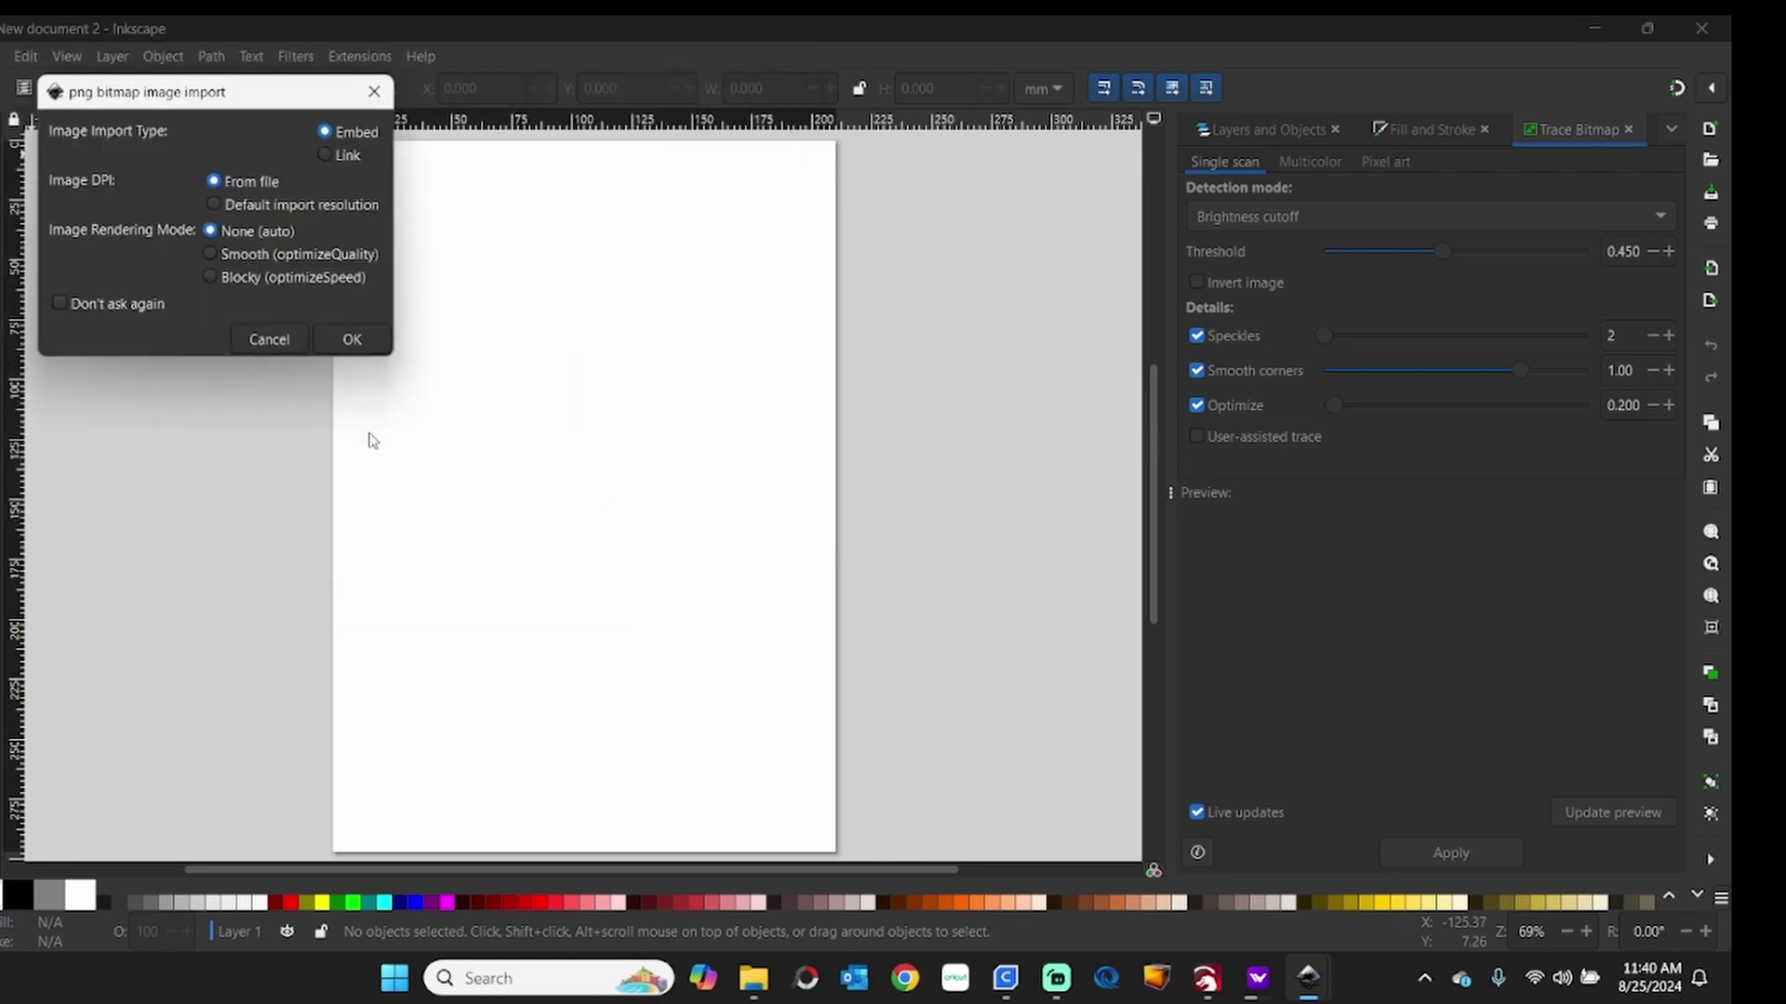
pyautogui.click(372, 346)
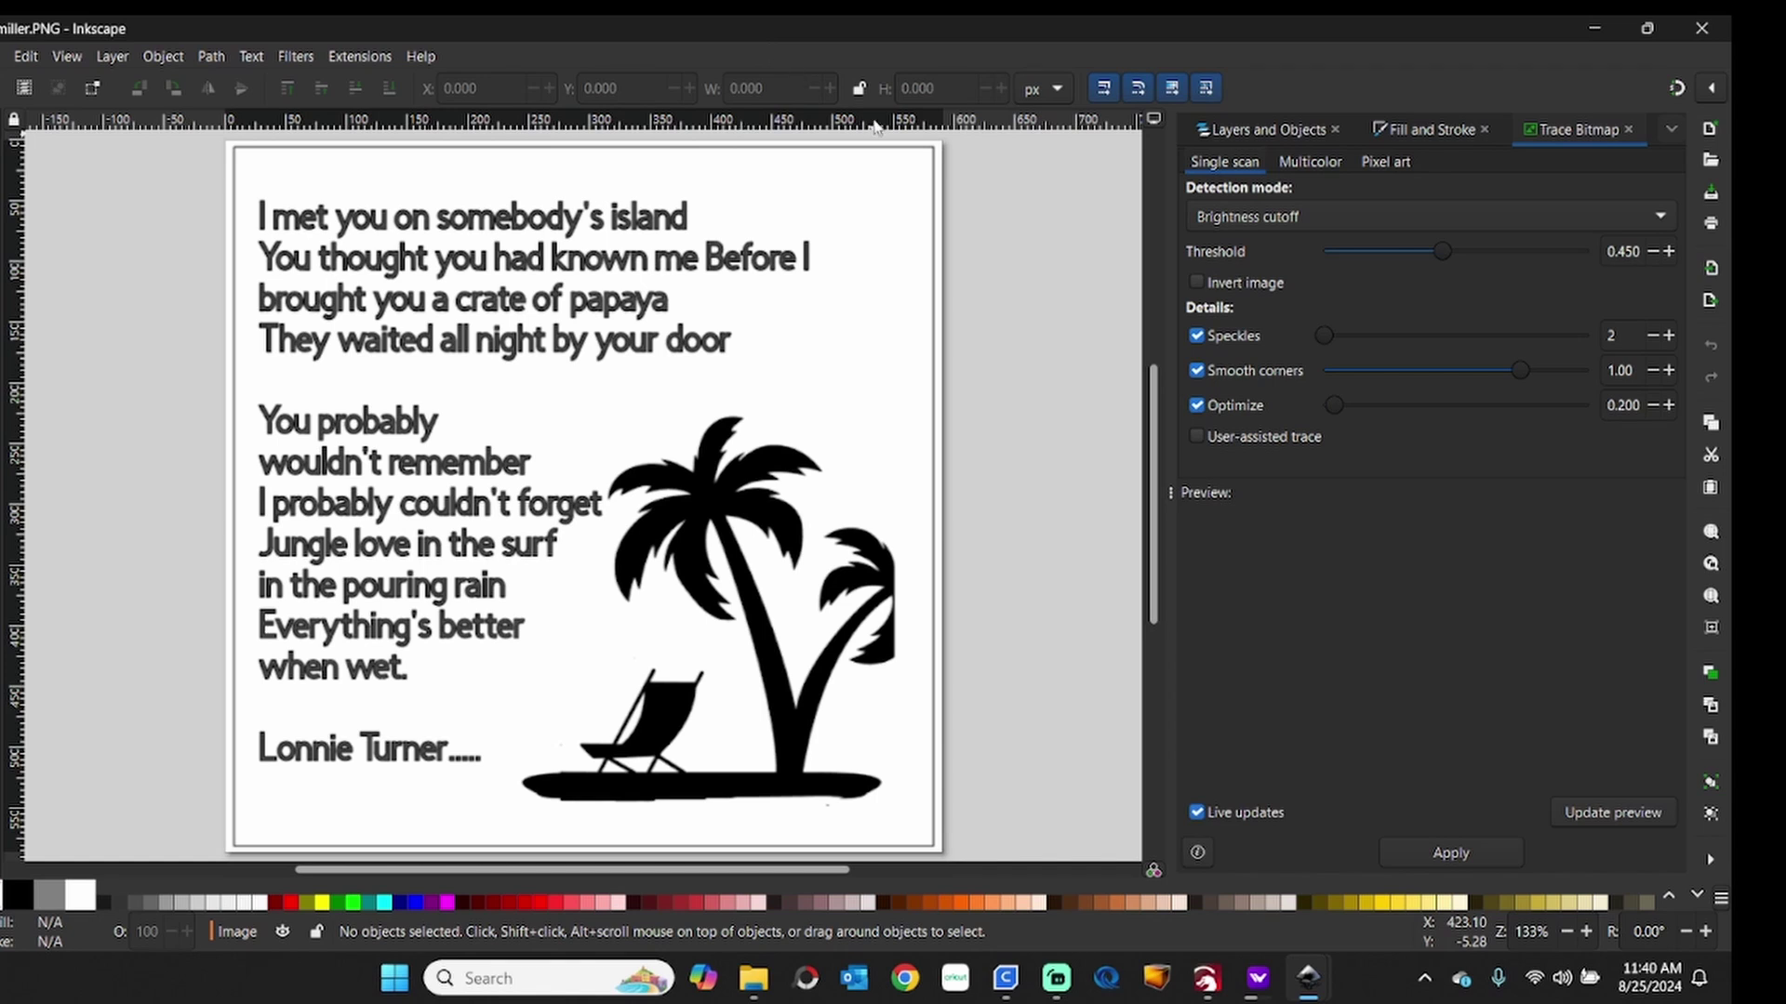
pyautogui.click(1049, 93)
pyautogui.scroll(2, 1038, 101)
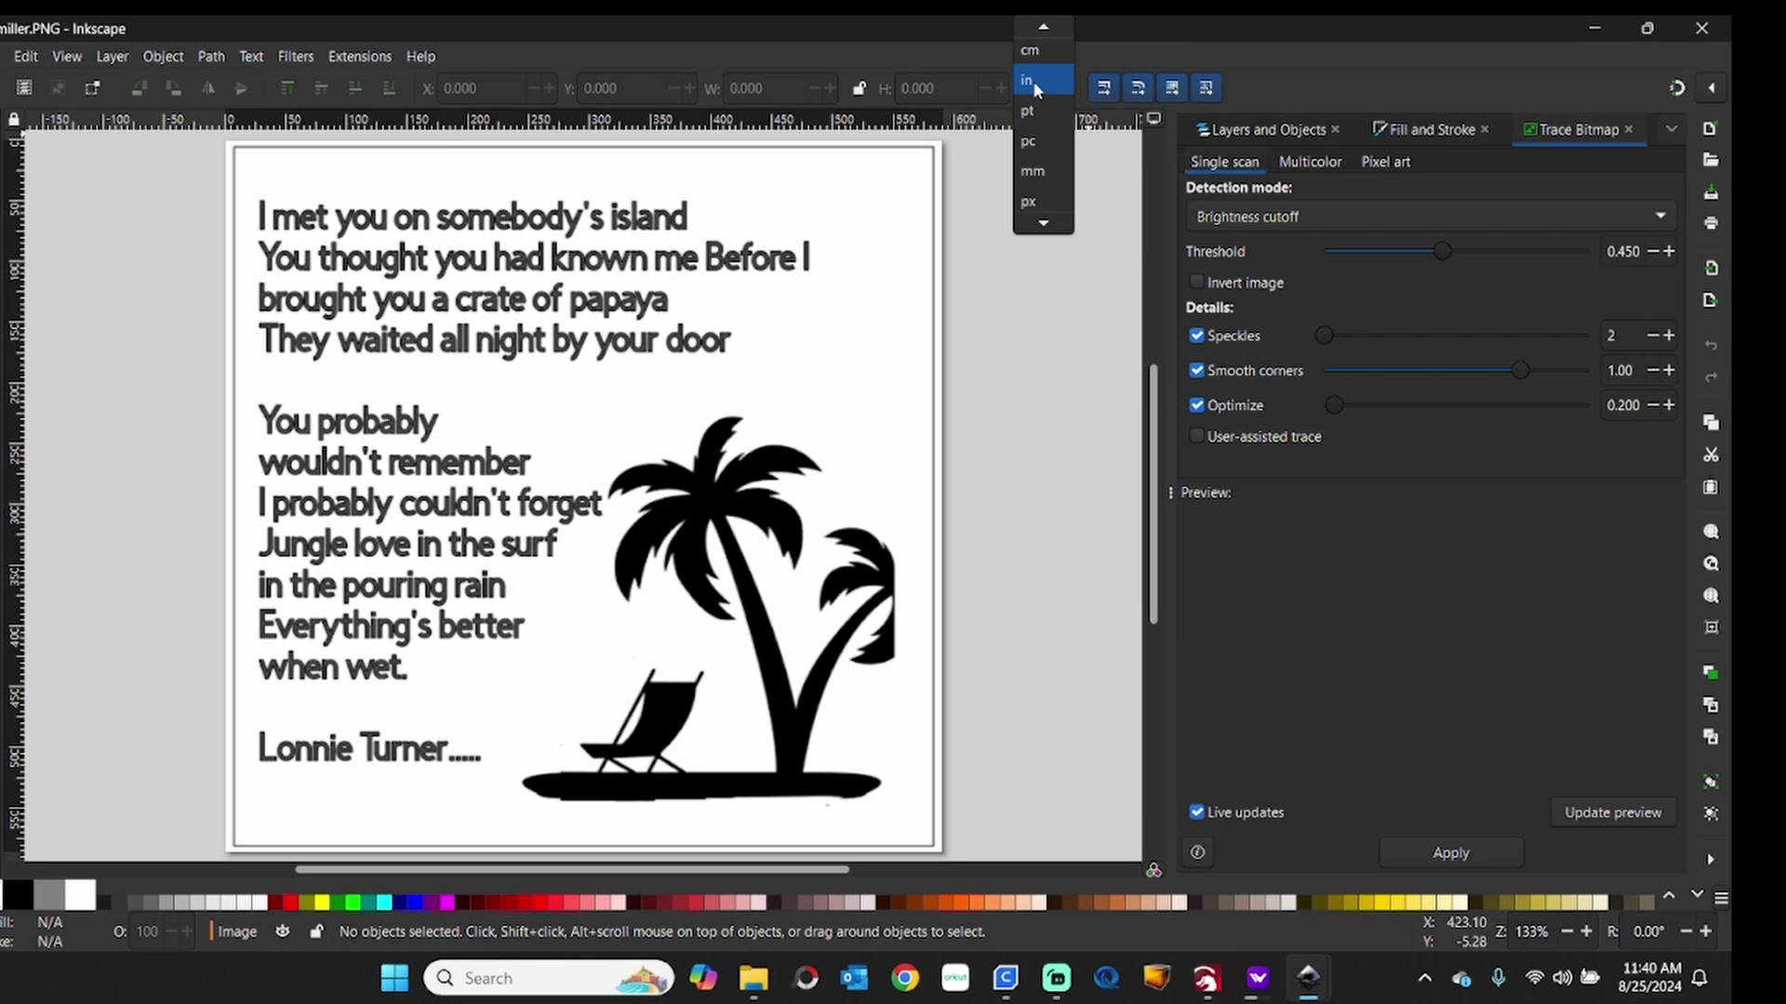
pyautogui.click(1036, 90)
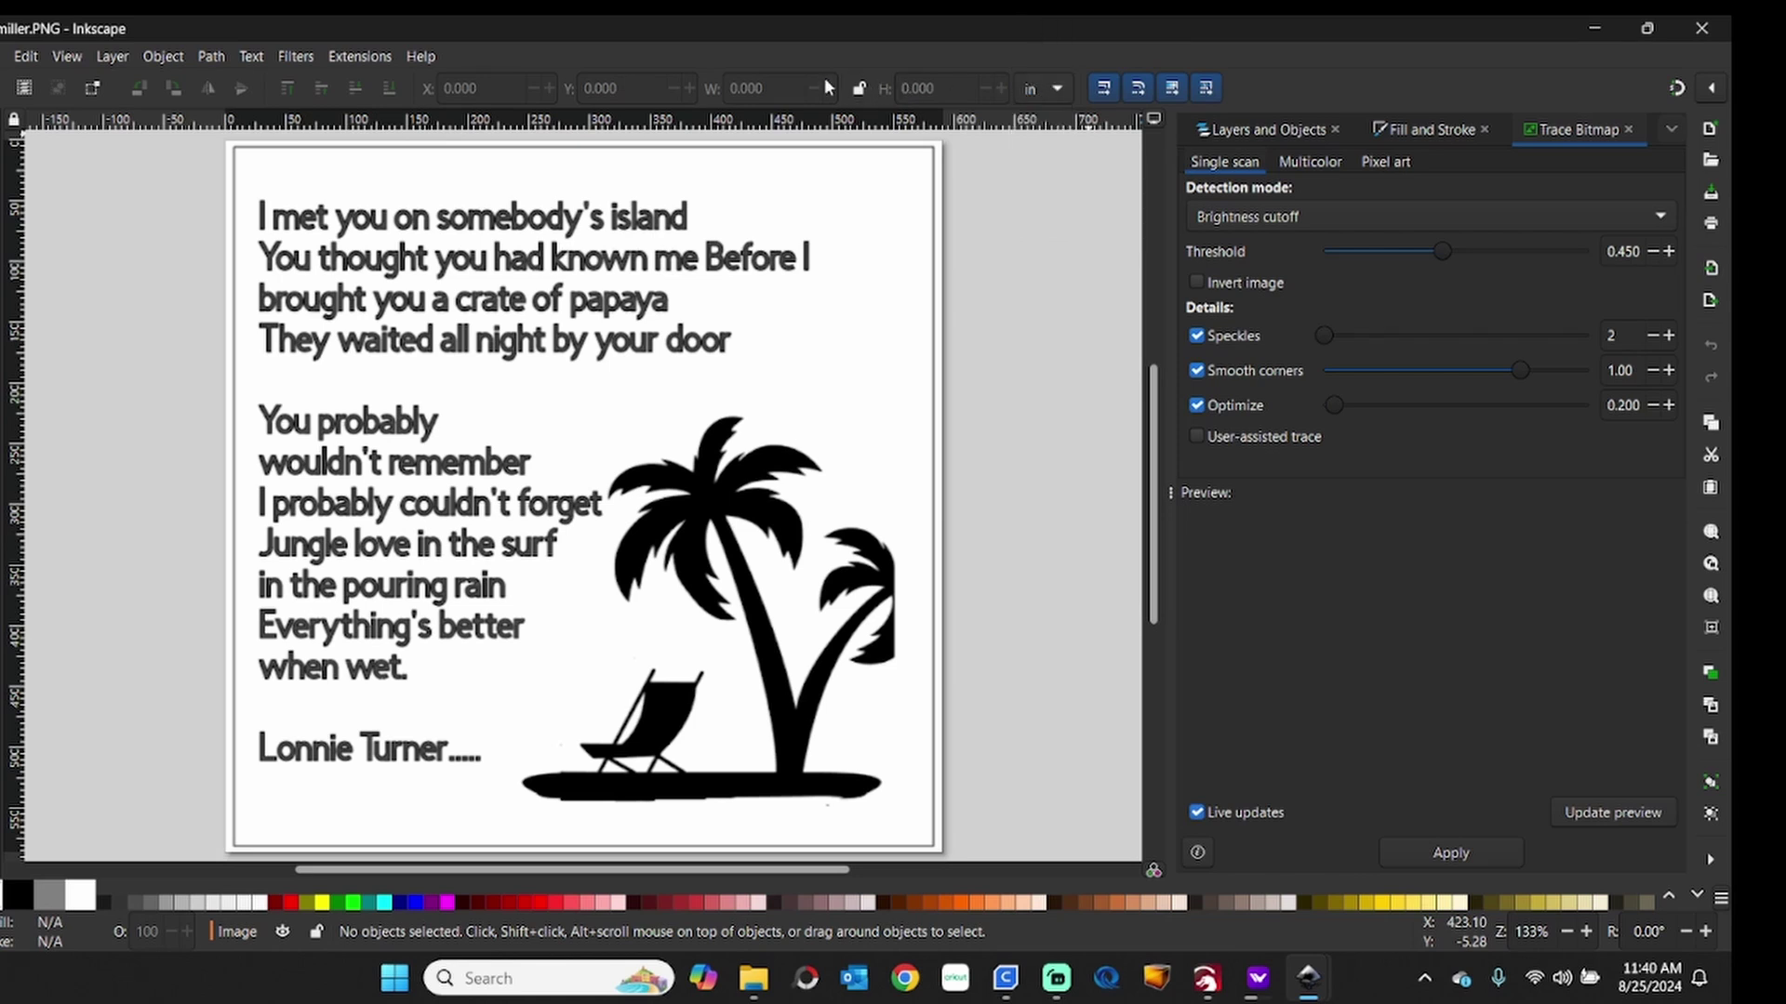
# Lock the aspect ratio and set the poem image's width to 4.125 in.
pyautogui.click(860, 92)
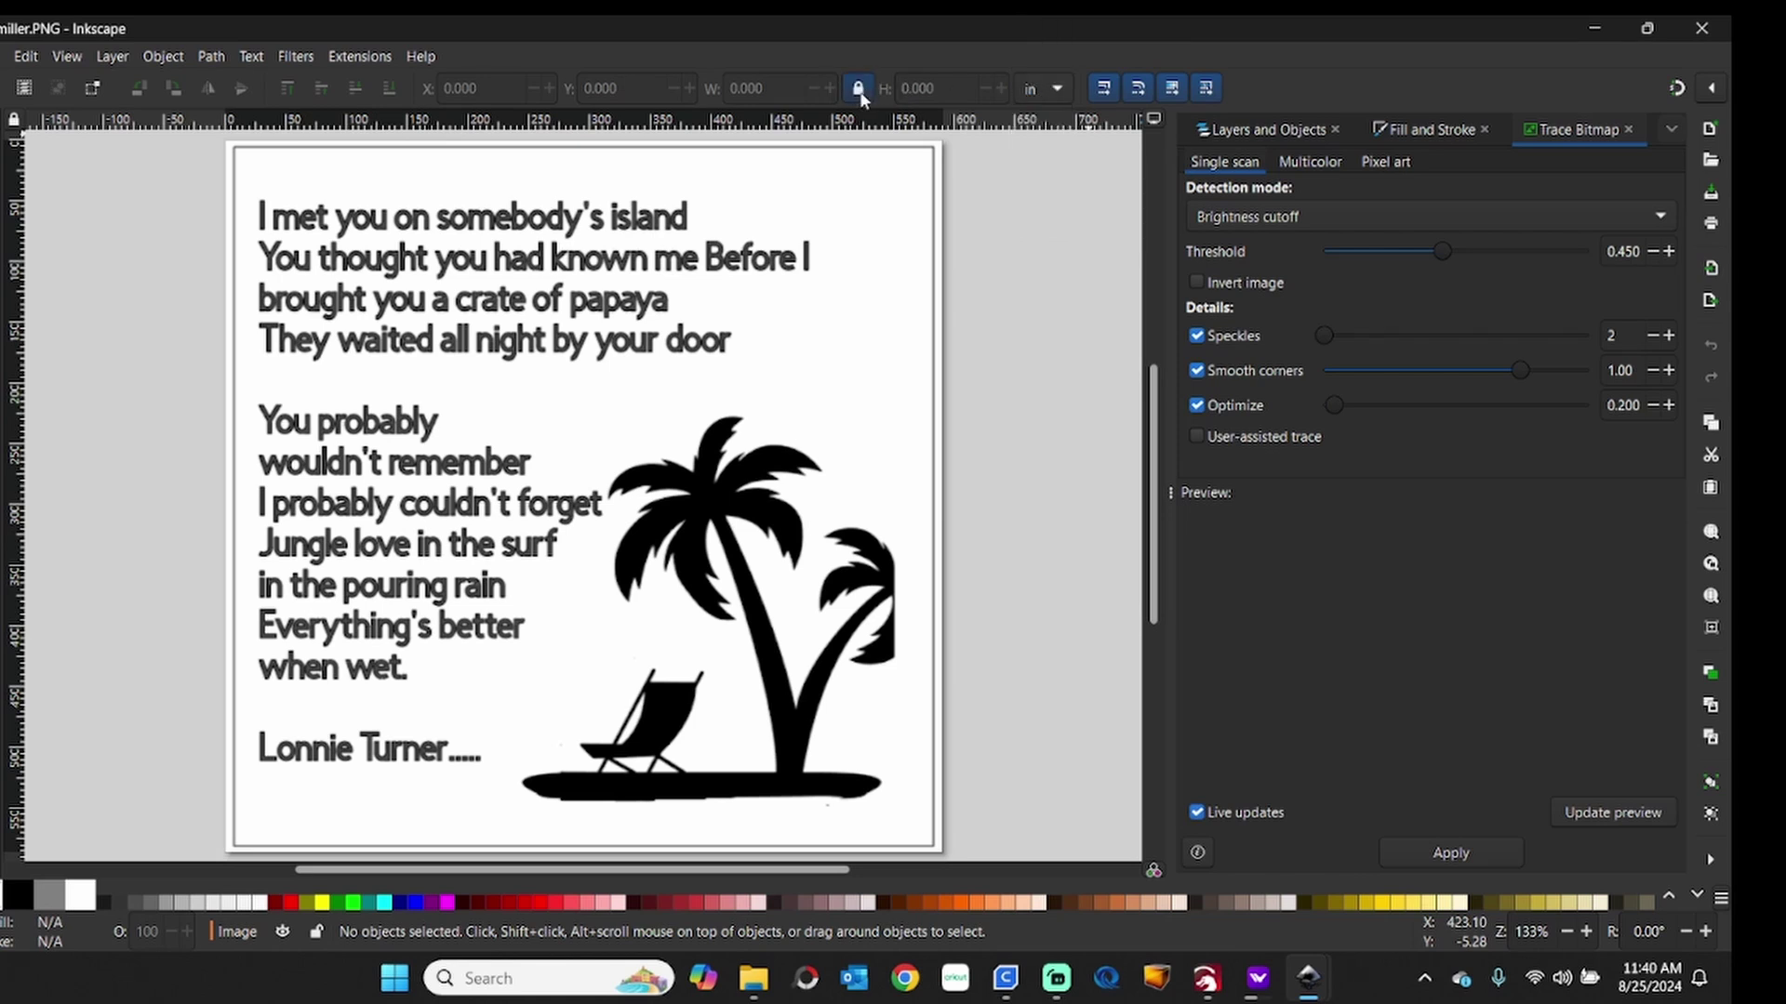
pyautogui.click(392, 183)
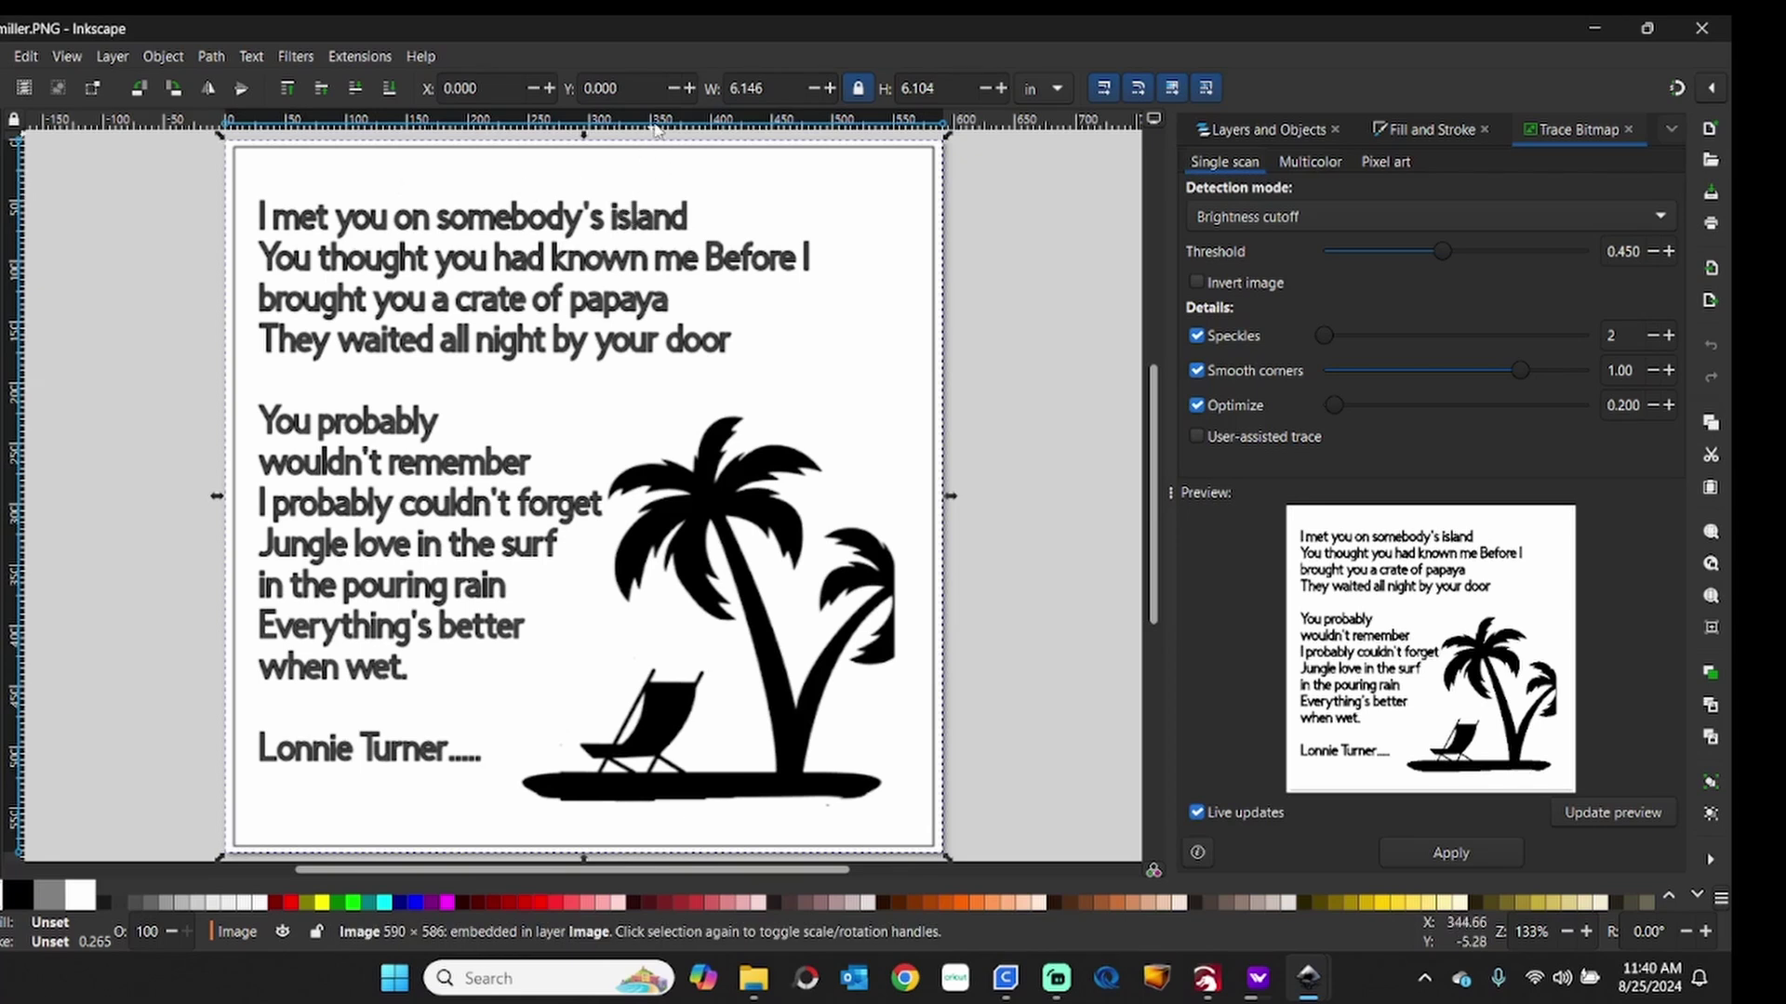
pyautogui.doubleClick(774, 88)
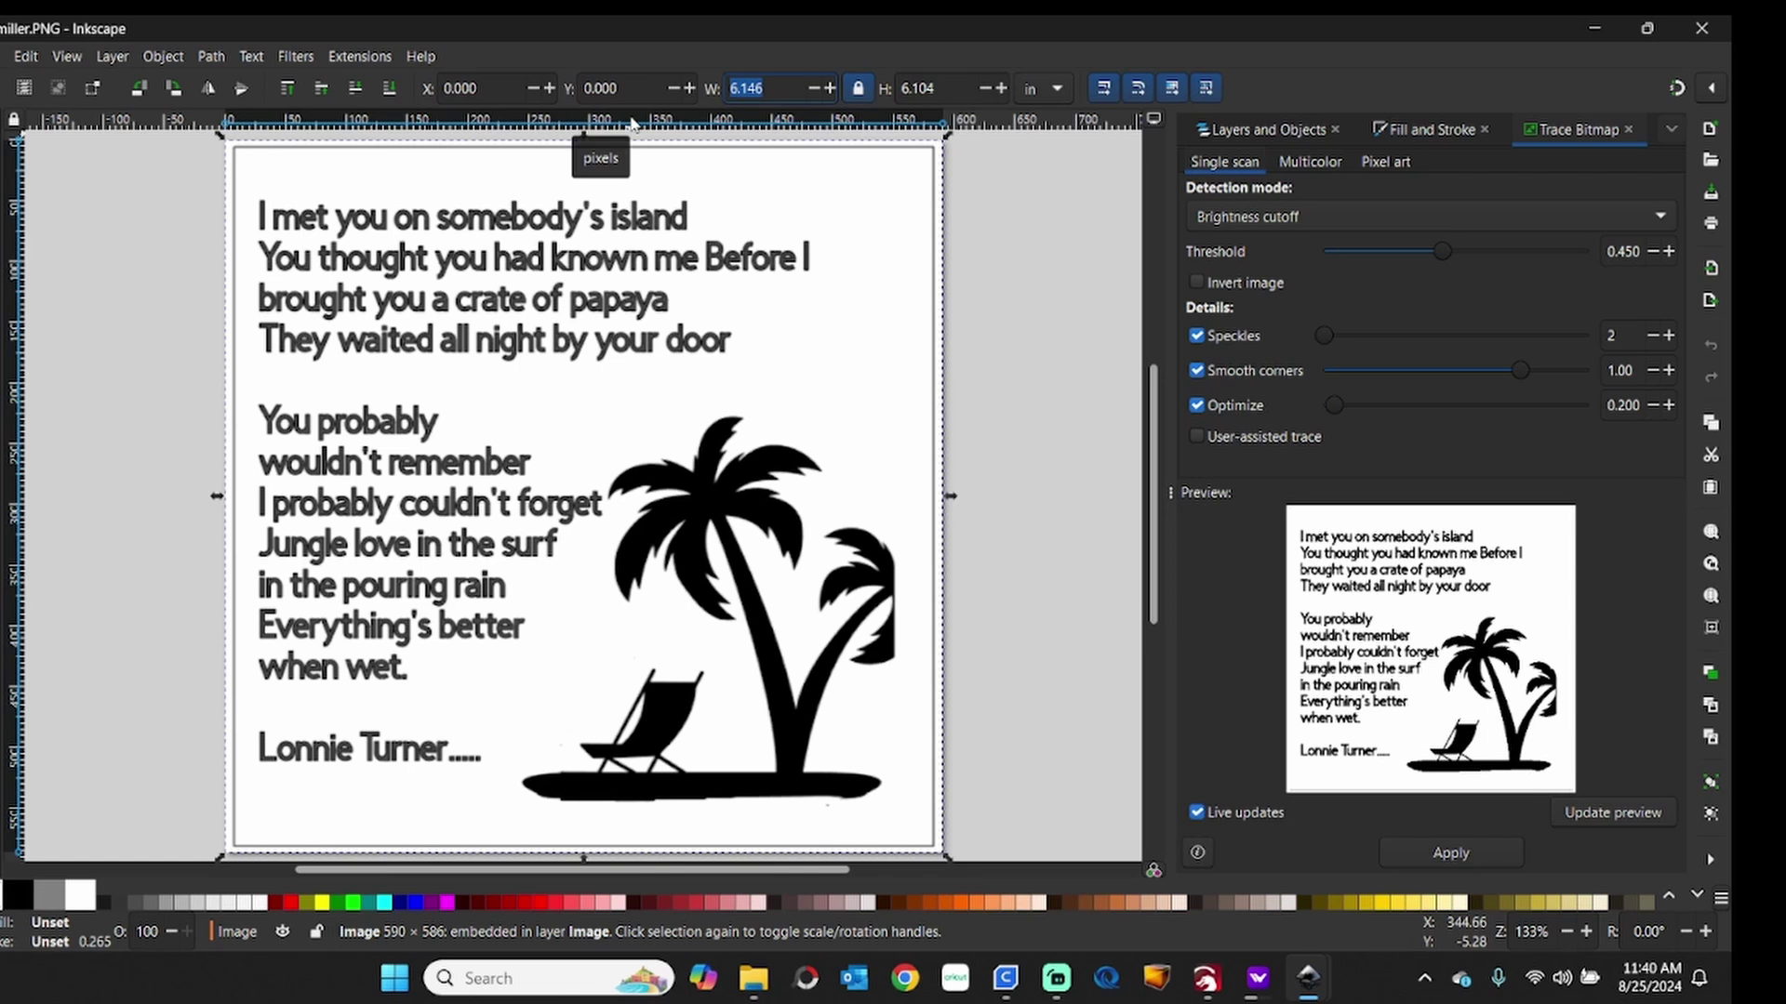
pyautogui.write('4.125')
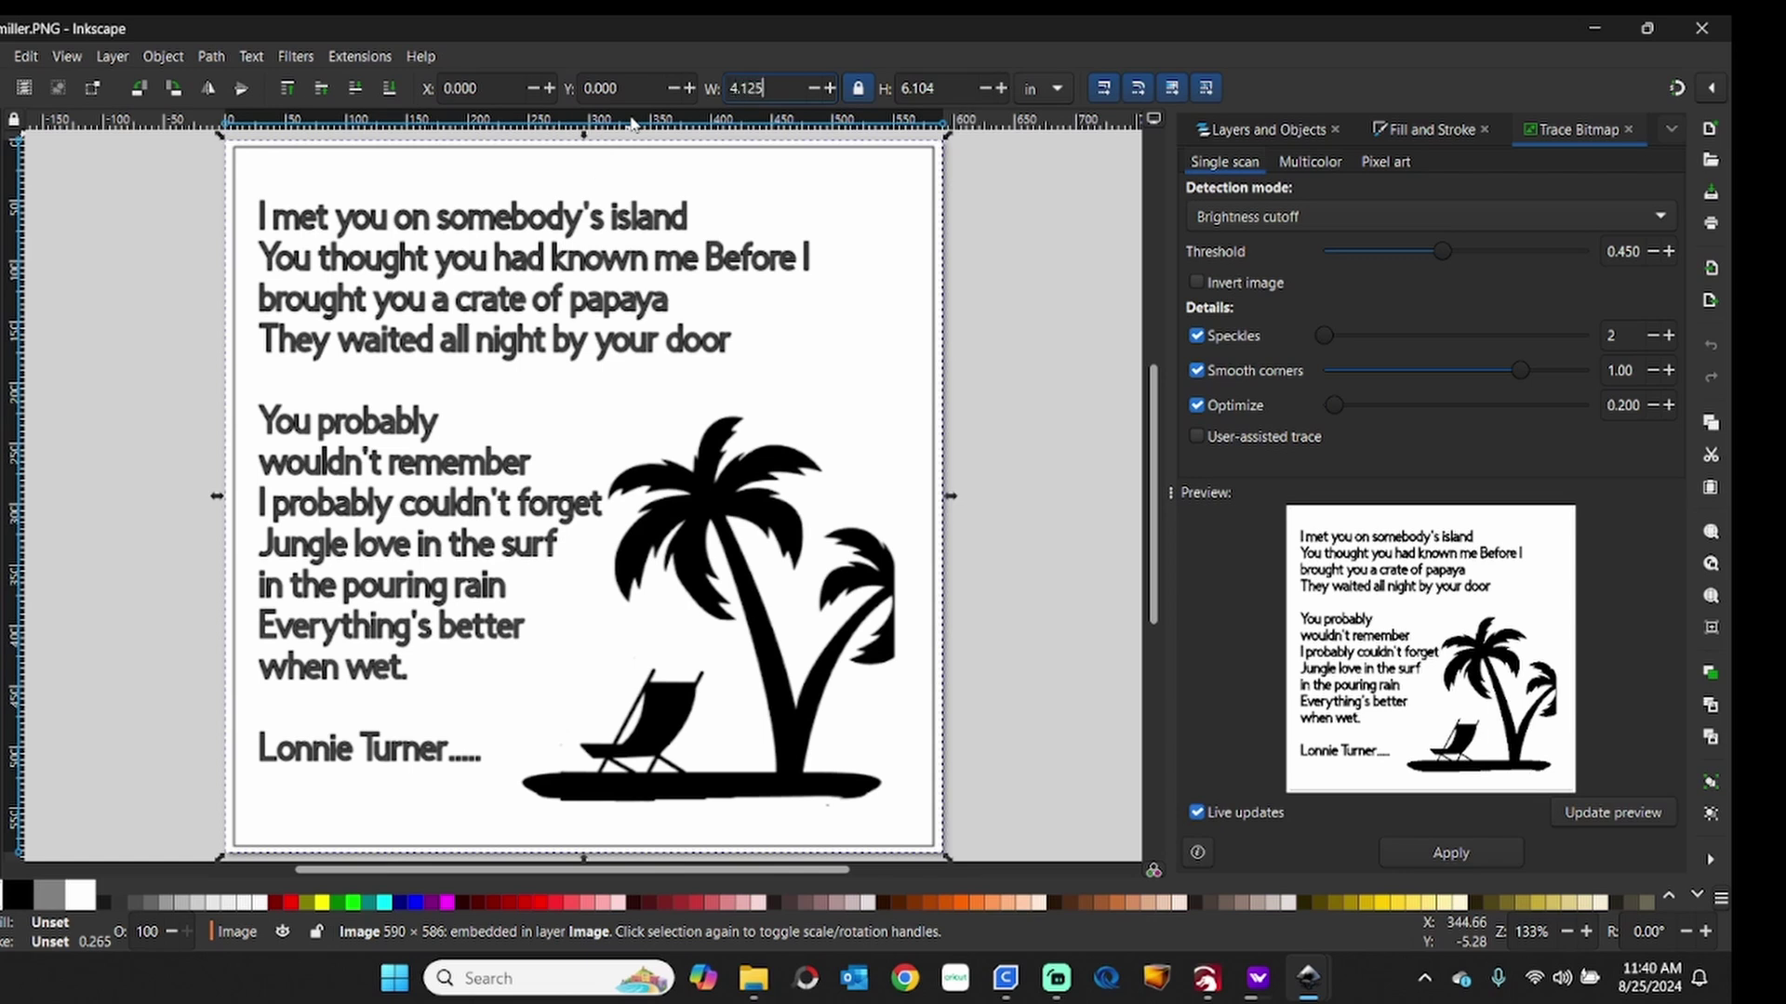
pyautogui.press('Return')
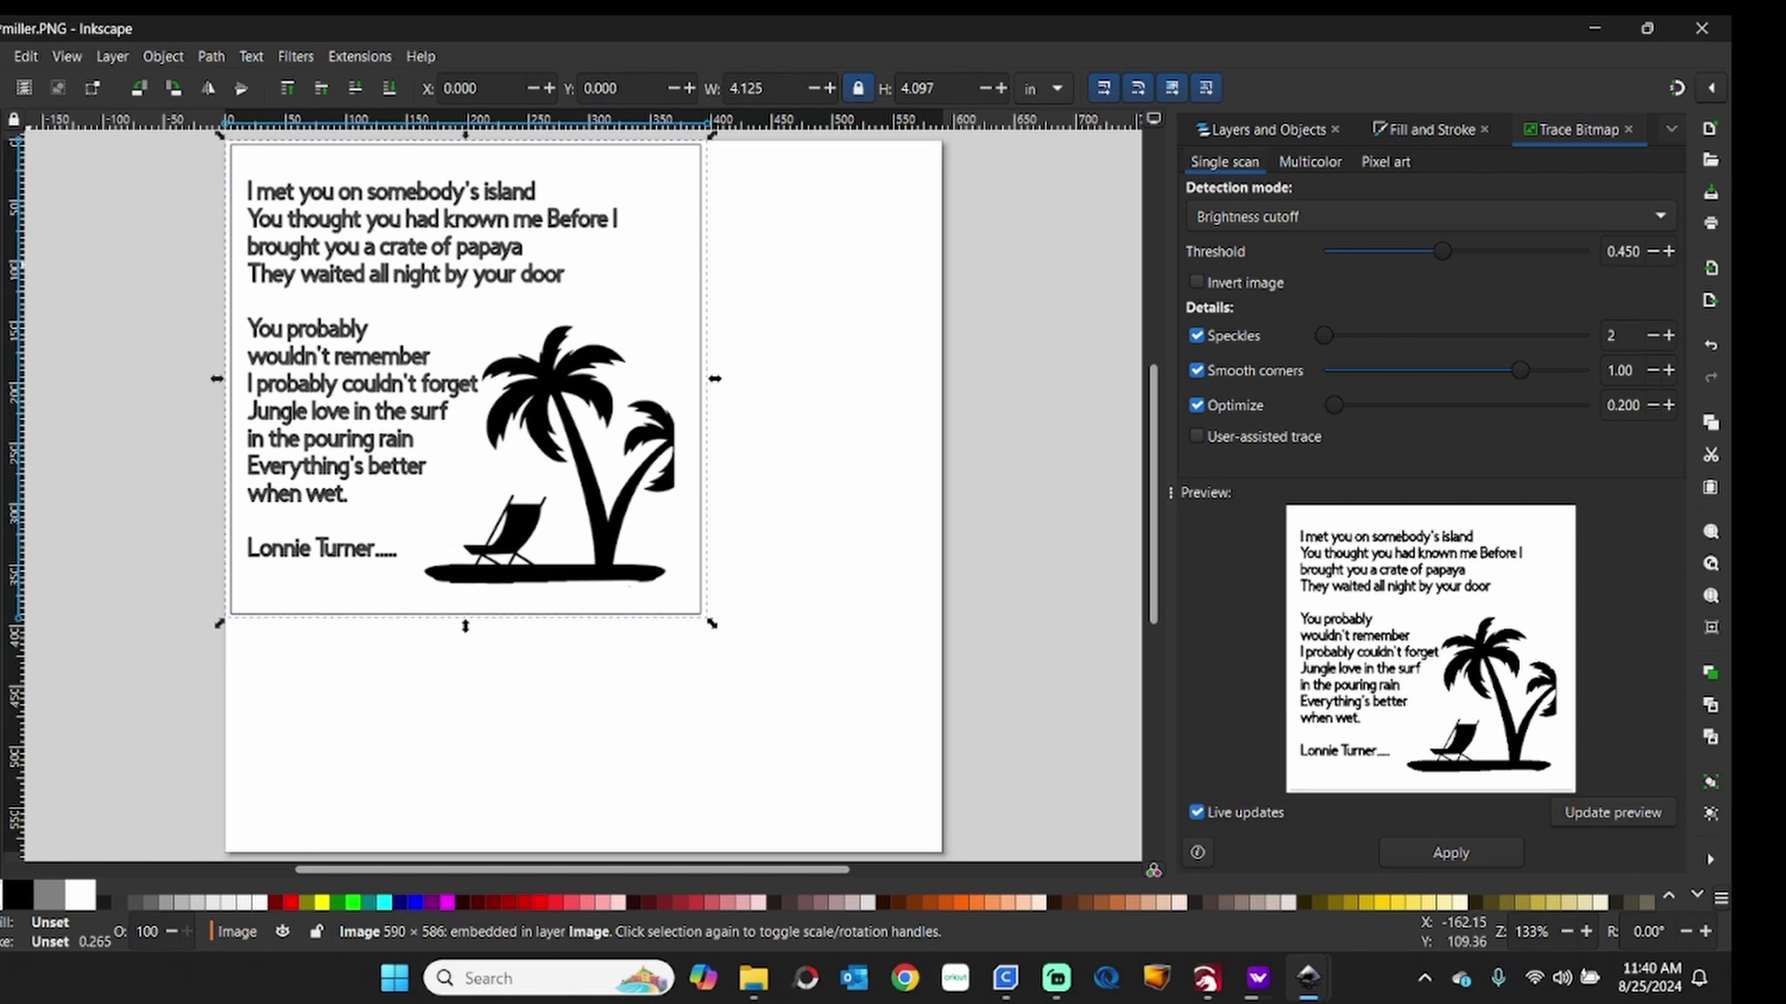
# Save the document in the Custom folder as an Inkscape SVG named miller1.
pyautogui.hotkey('alt', 'f')
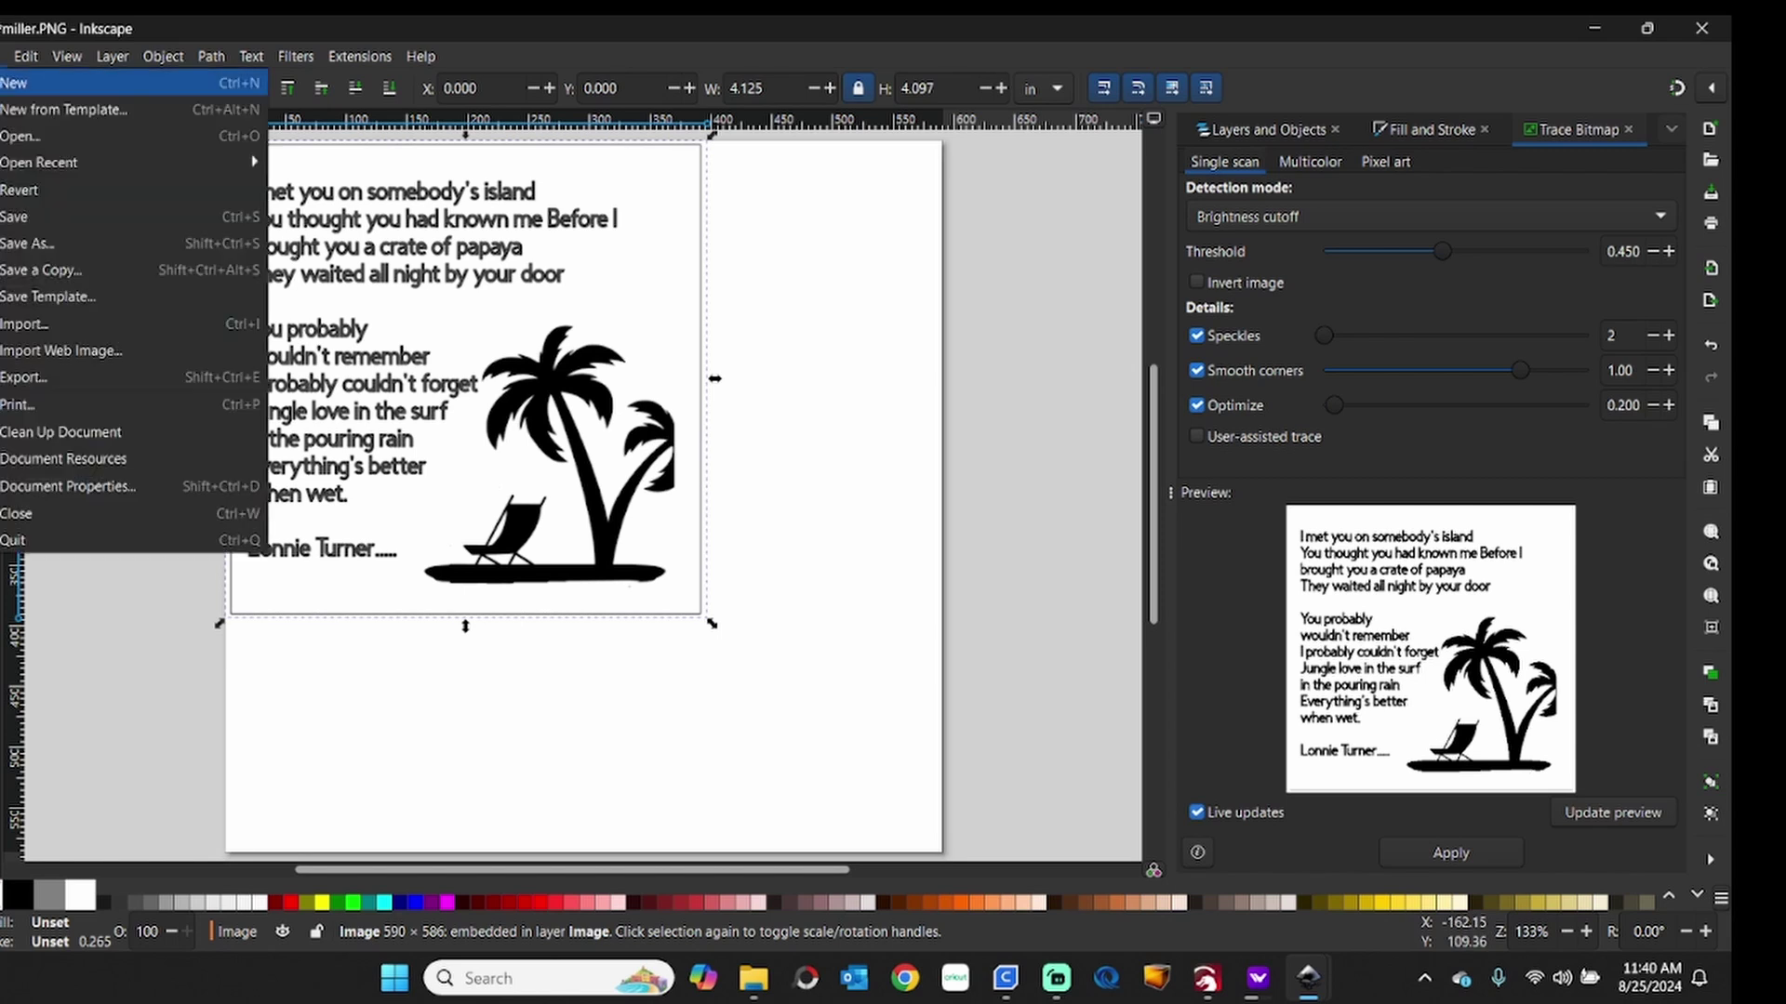
pyautogui.click(41, 244)
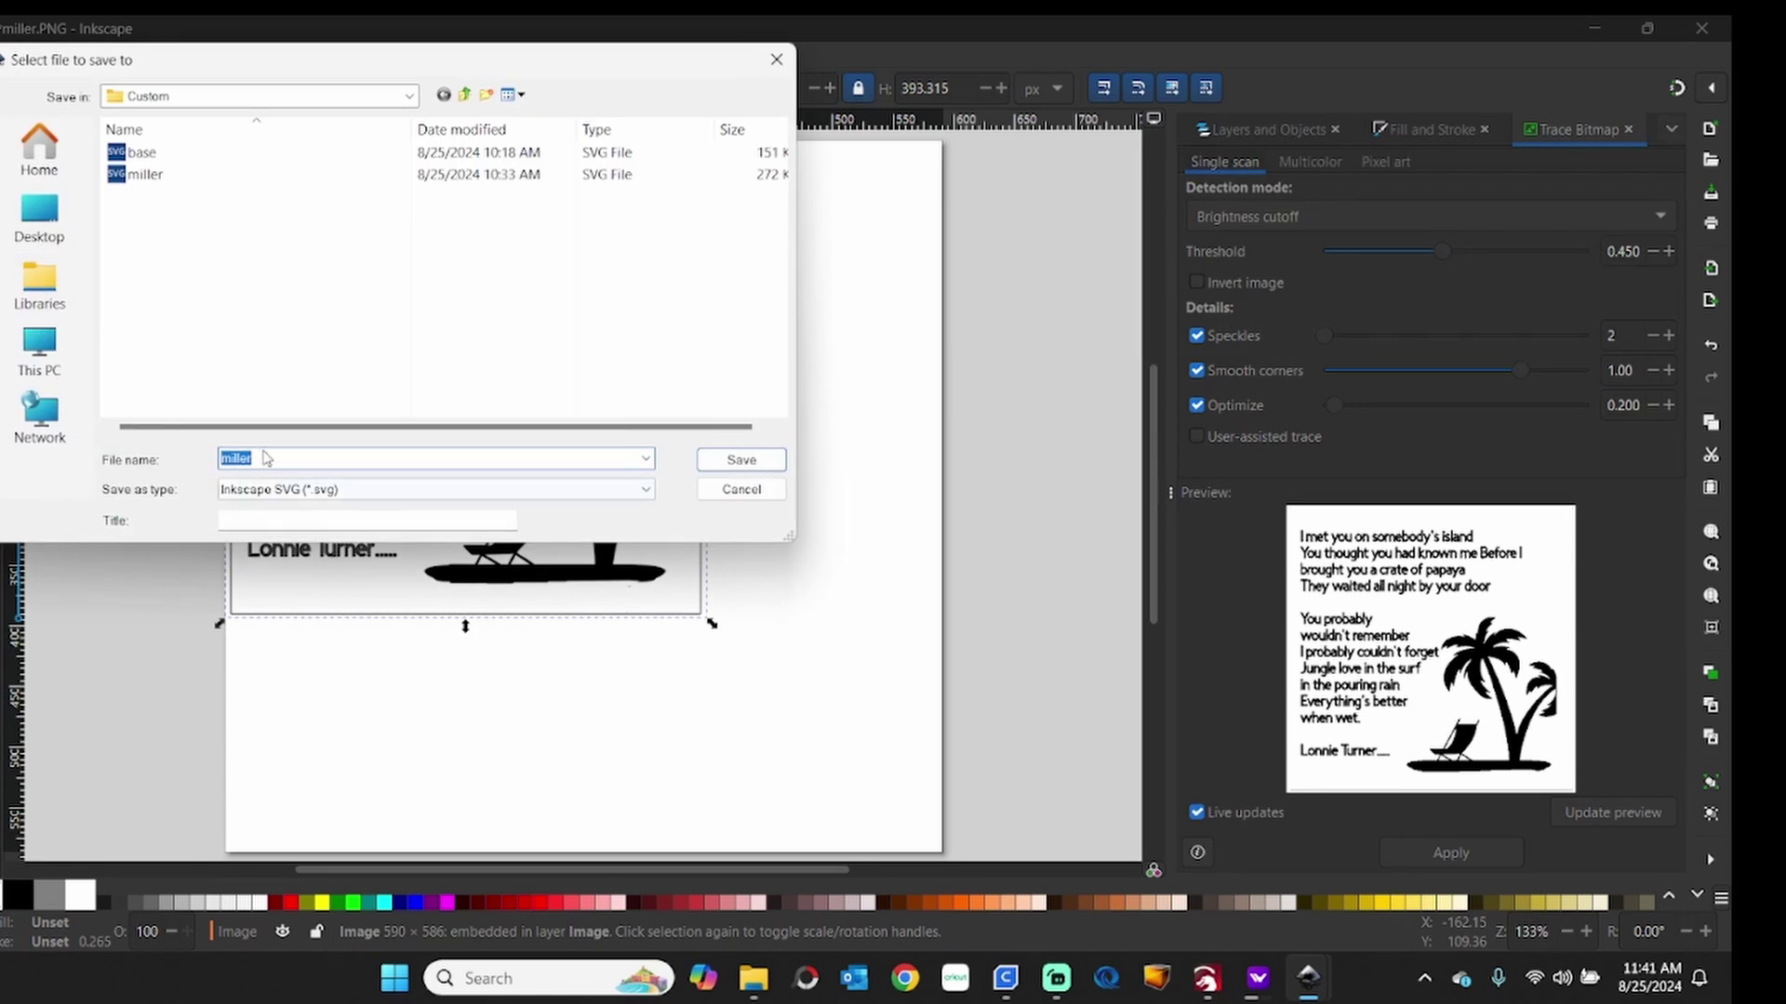
pyautogui.click(272, 457)
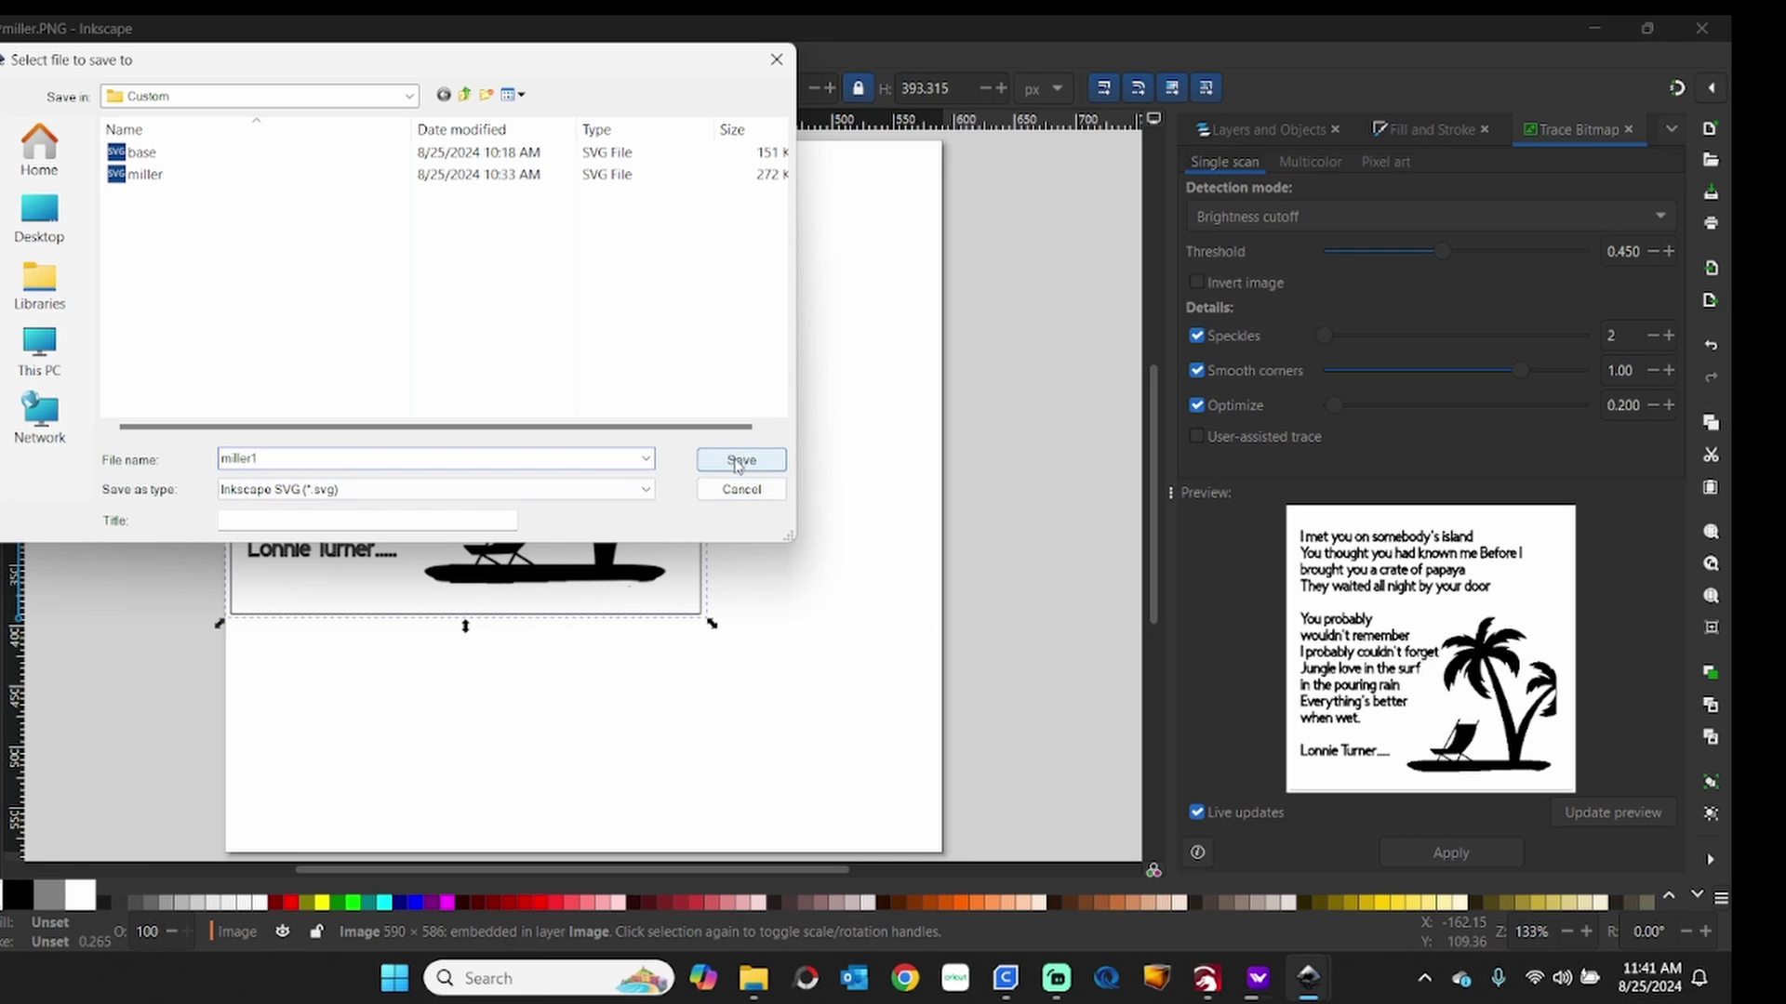
pyautogui.click(739, 461)
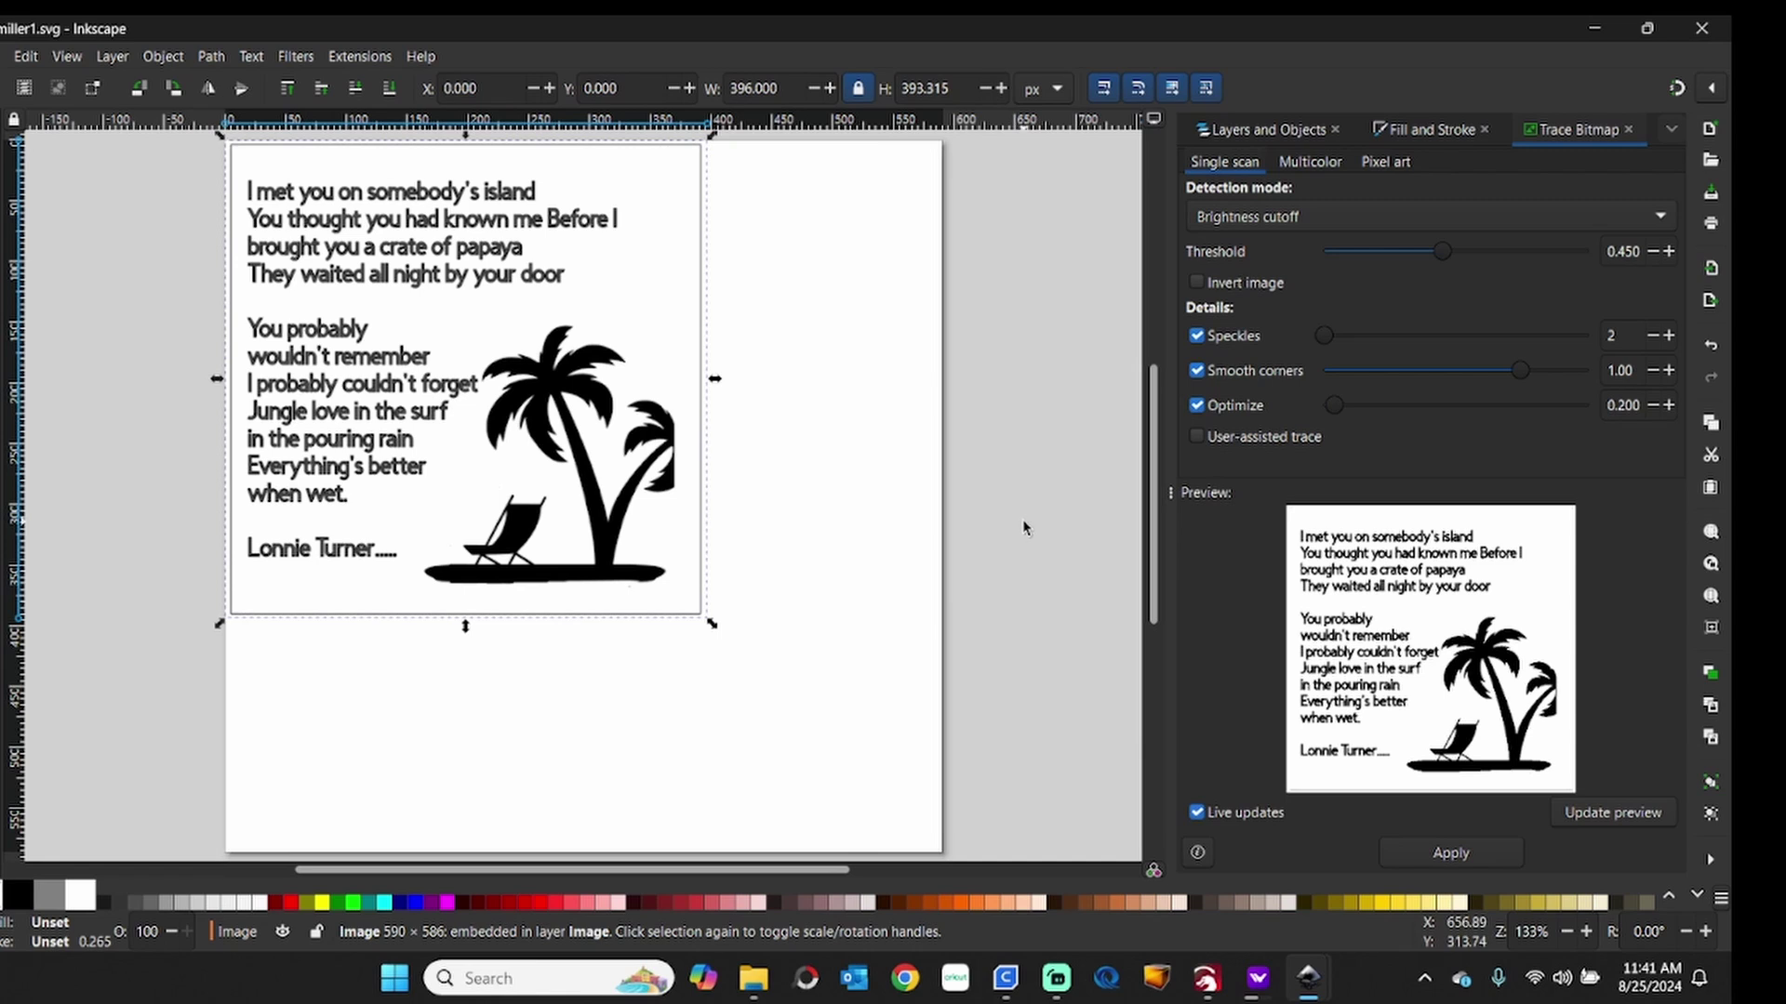
# Trace the image as a single brightness-cutoff scan and move the traced path beside the original.
pyautogui.click(395, 445)
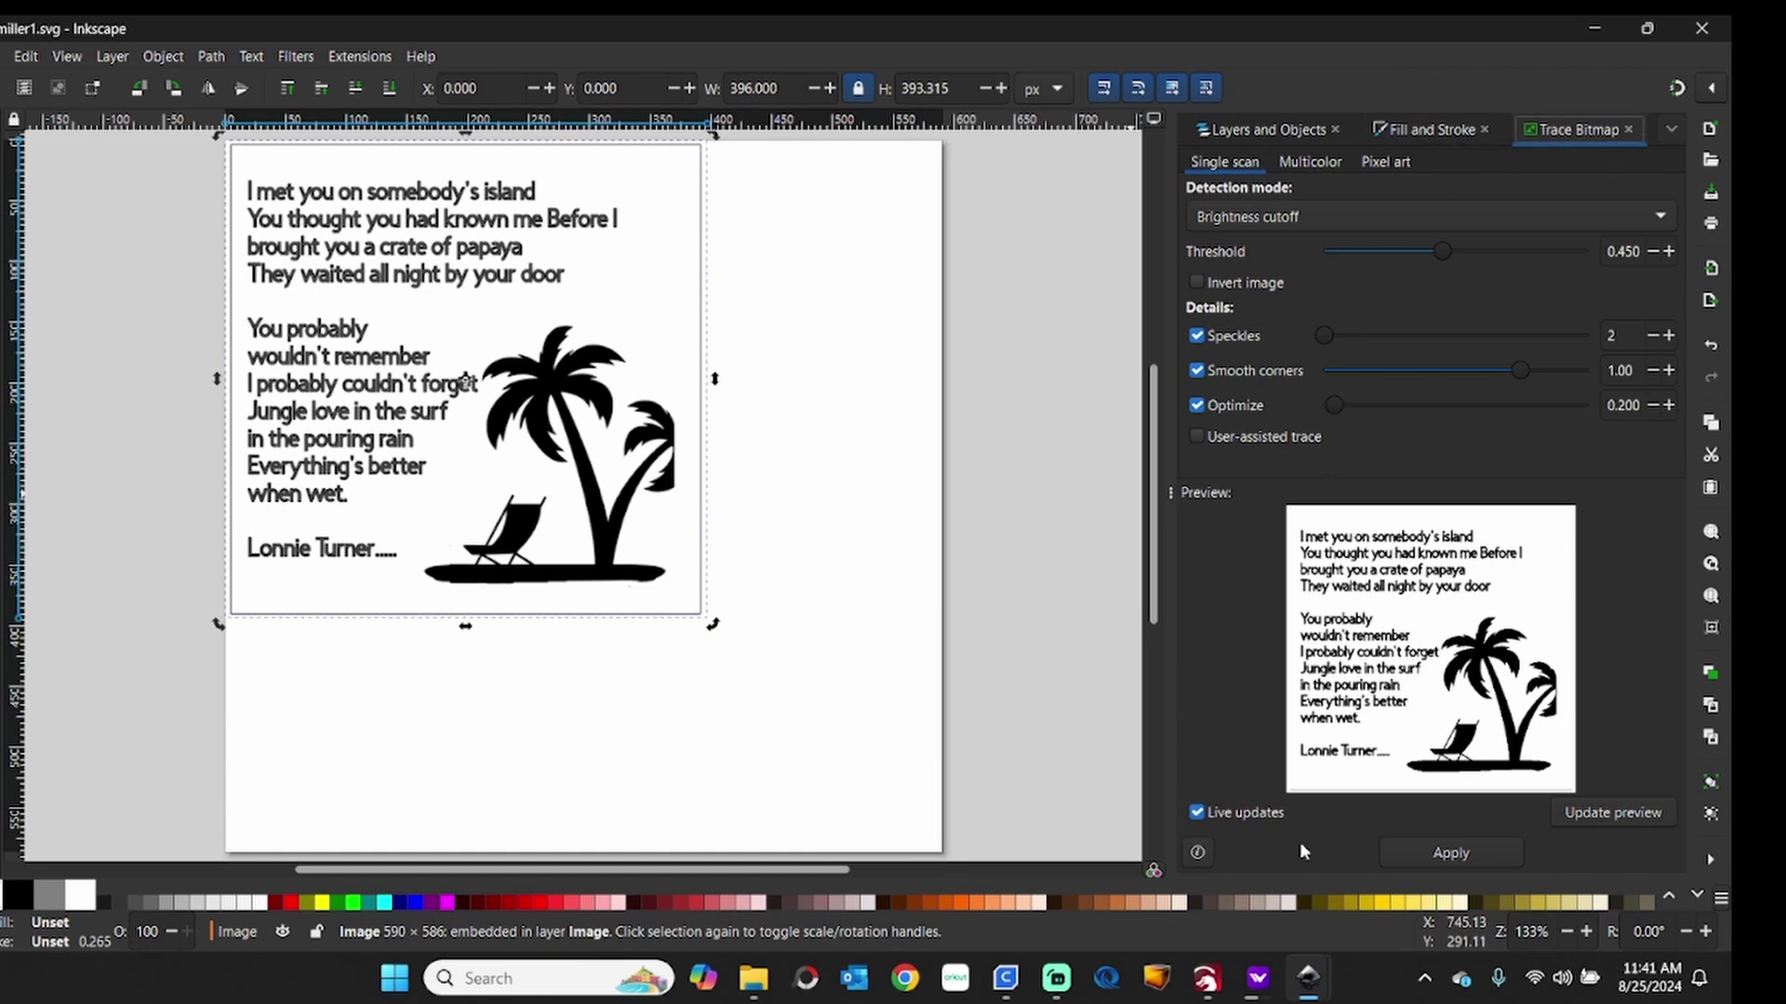
pyautogui.click(1451, 854)
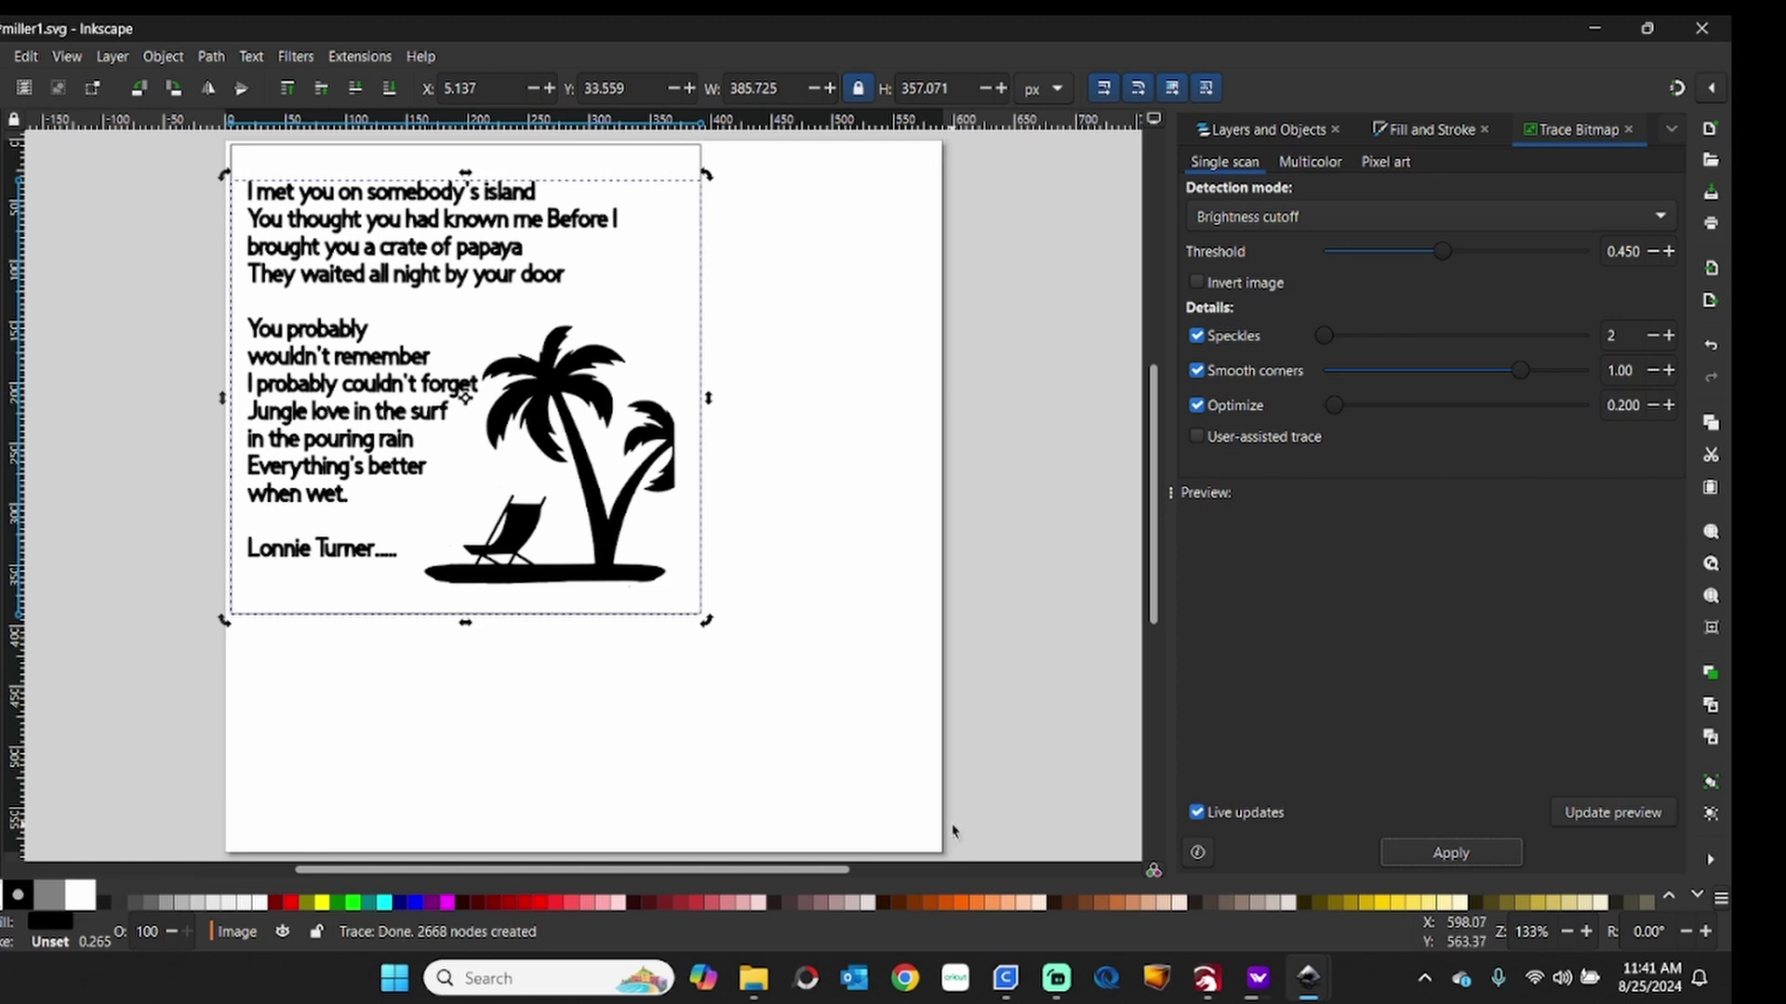
pyautogui.moveTo(402, 412)
pyautogui.mouseDown()
pyautogui.moveTo(654, 437)
pyautogui.moveTo(904, 418)
pyautogui.mouseUp()
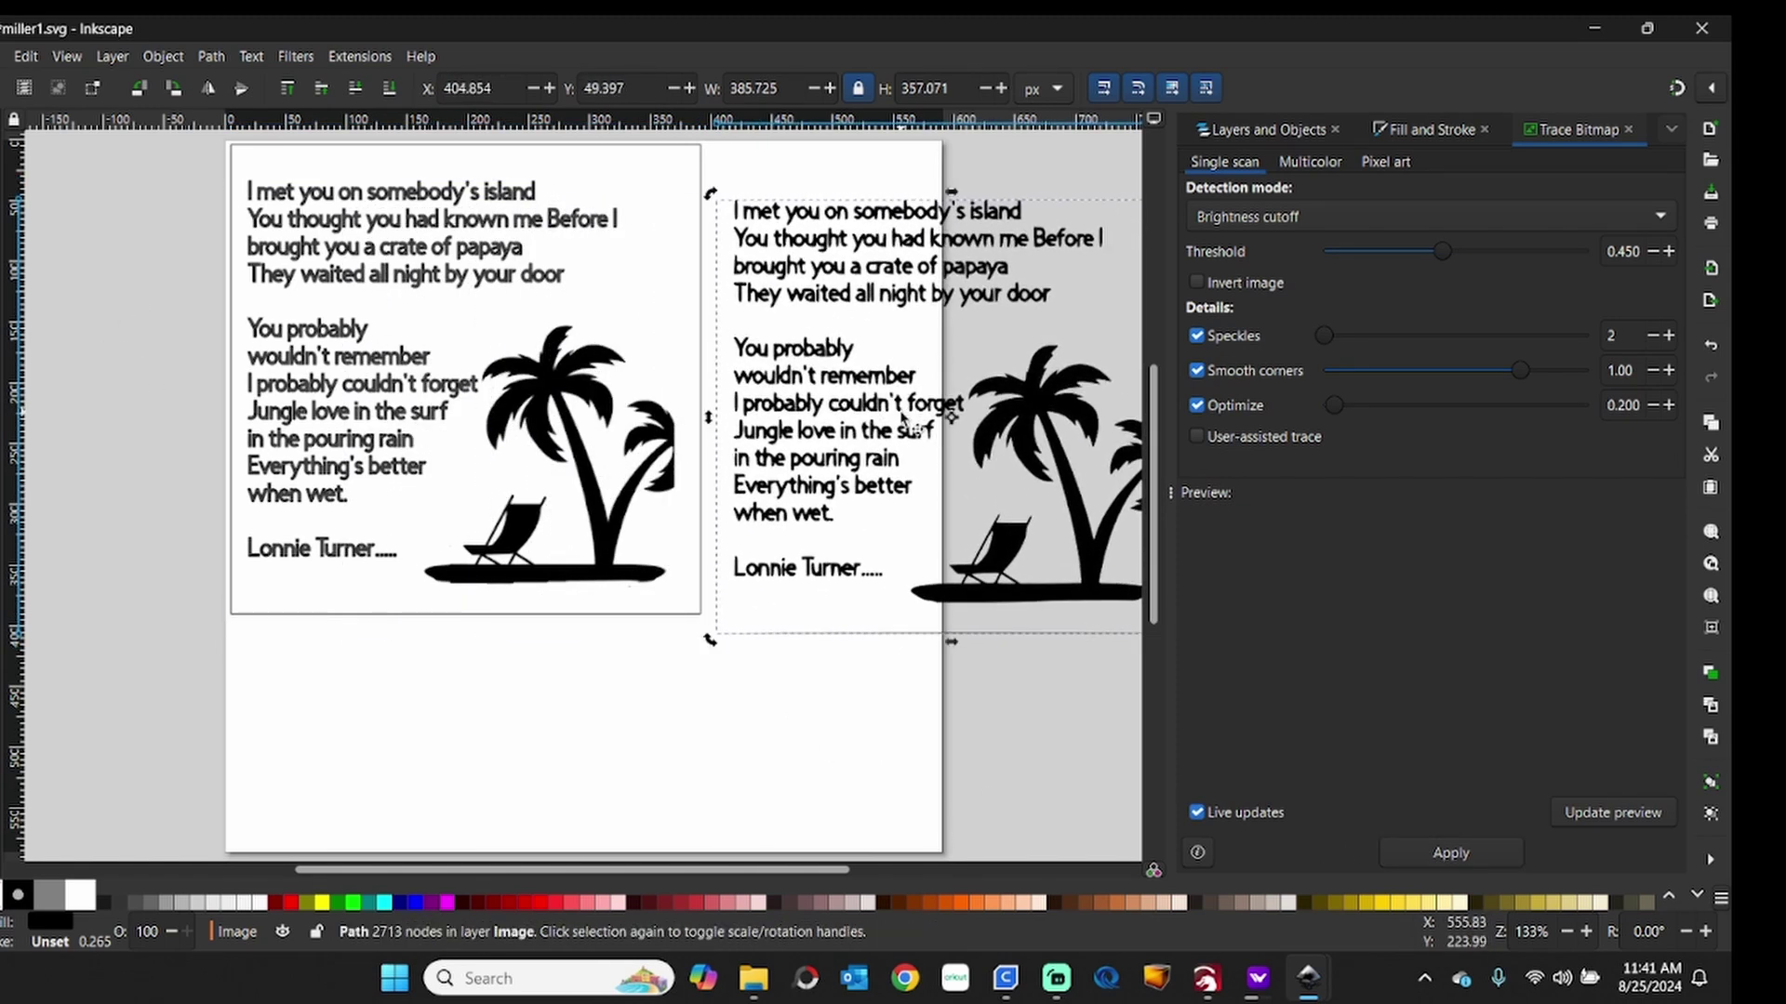
# Delete the original bitmap image and move the traced path back onto the middle of the page.
pyautogui.click(292, 421)
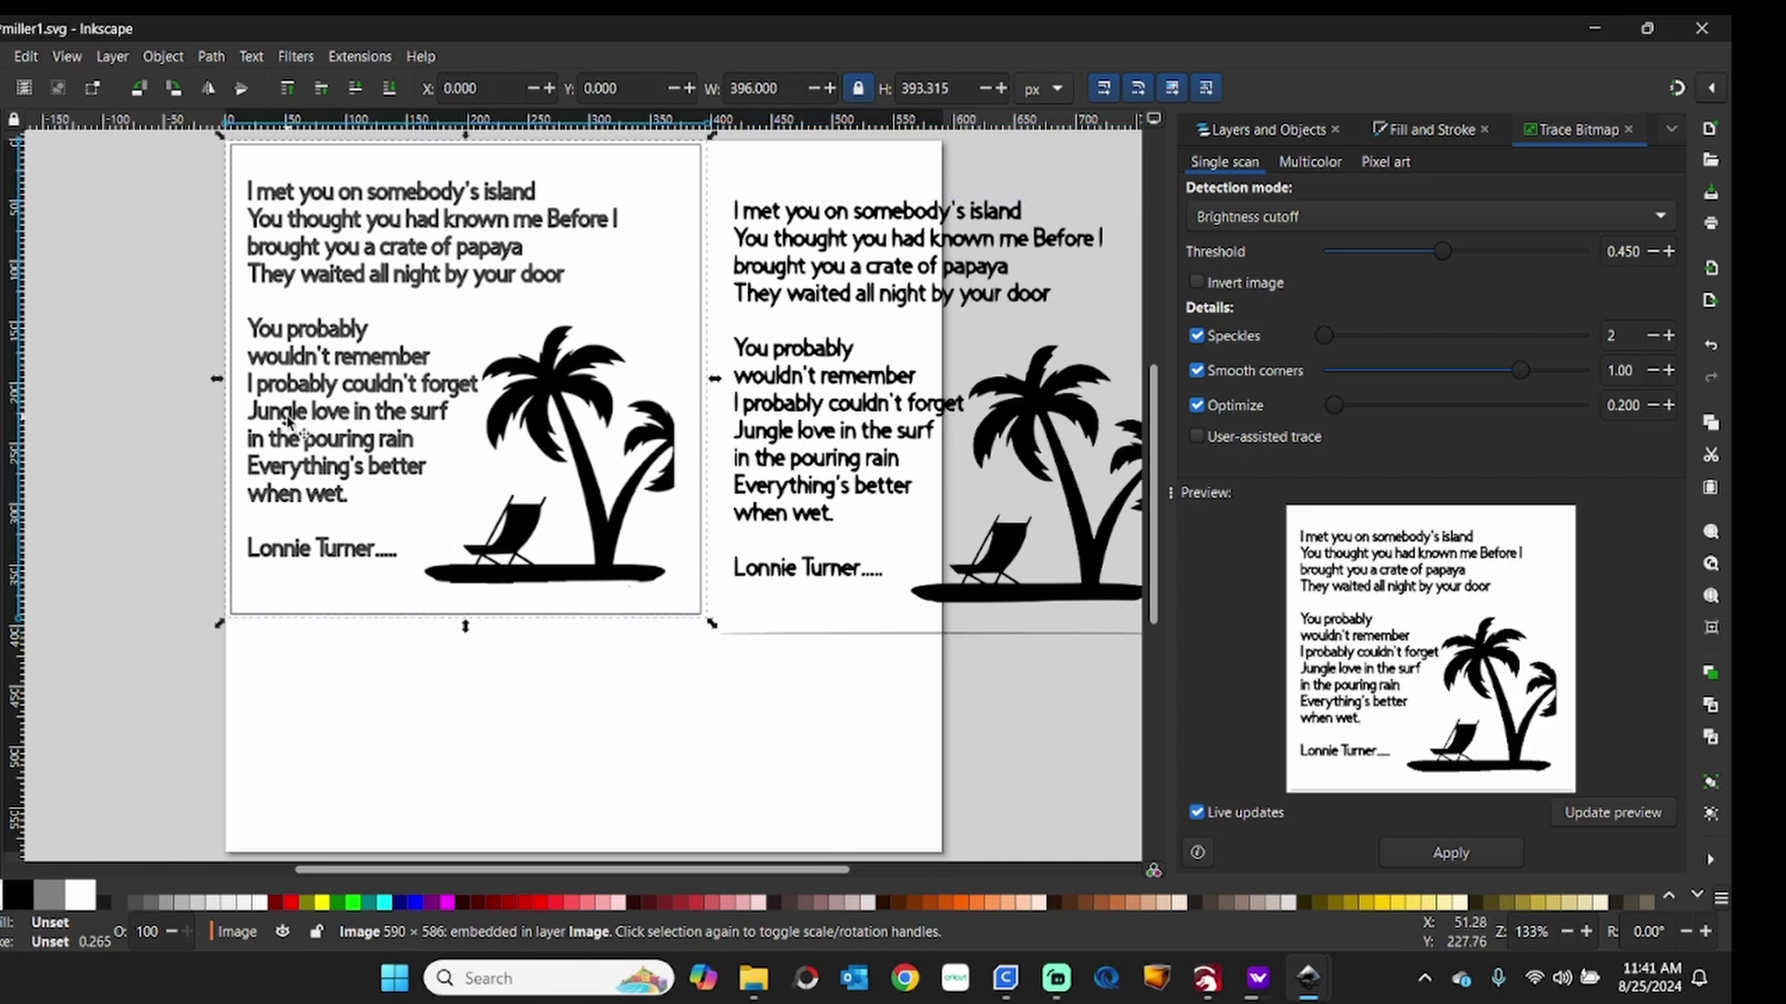
pyautogui.press('Delete')
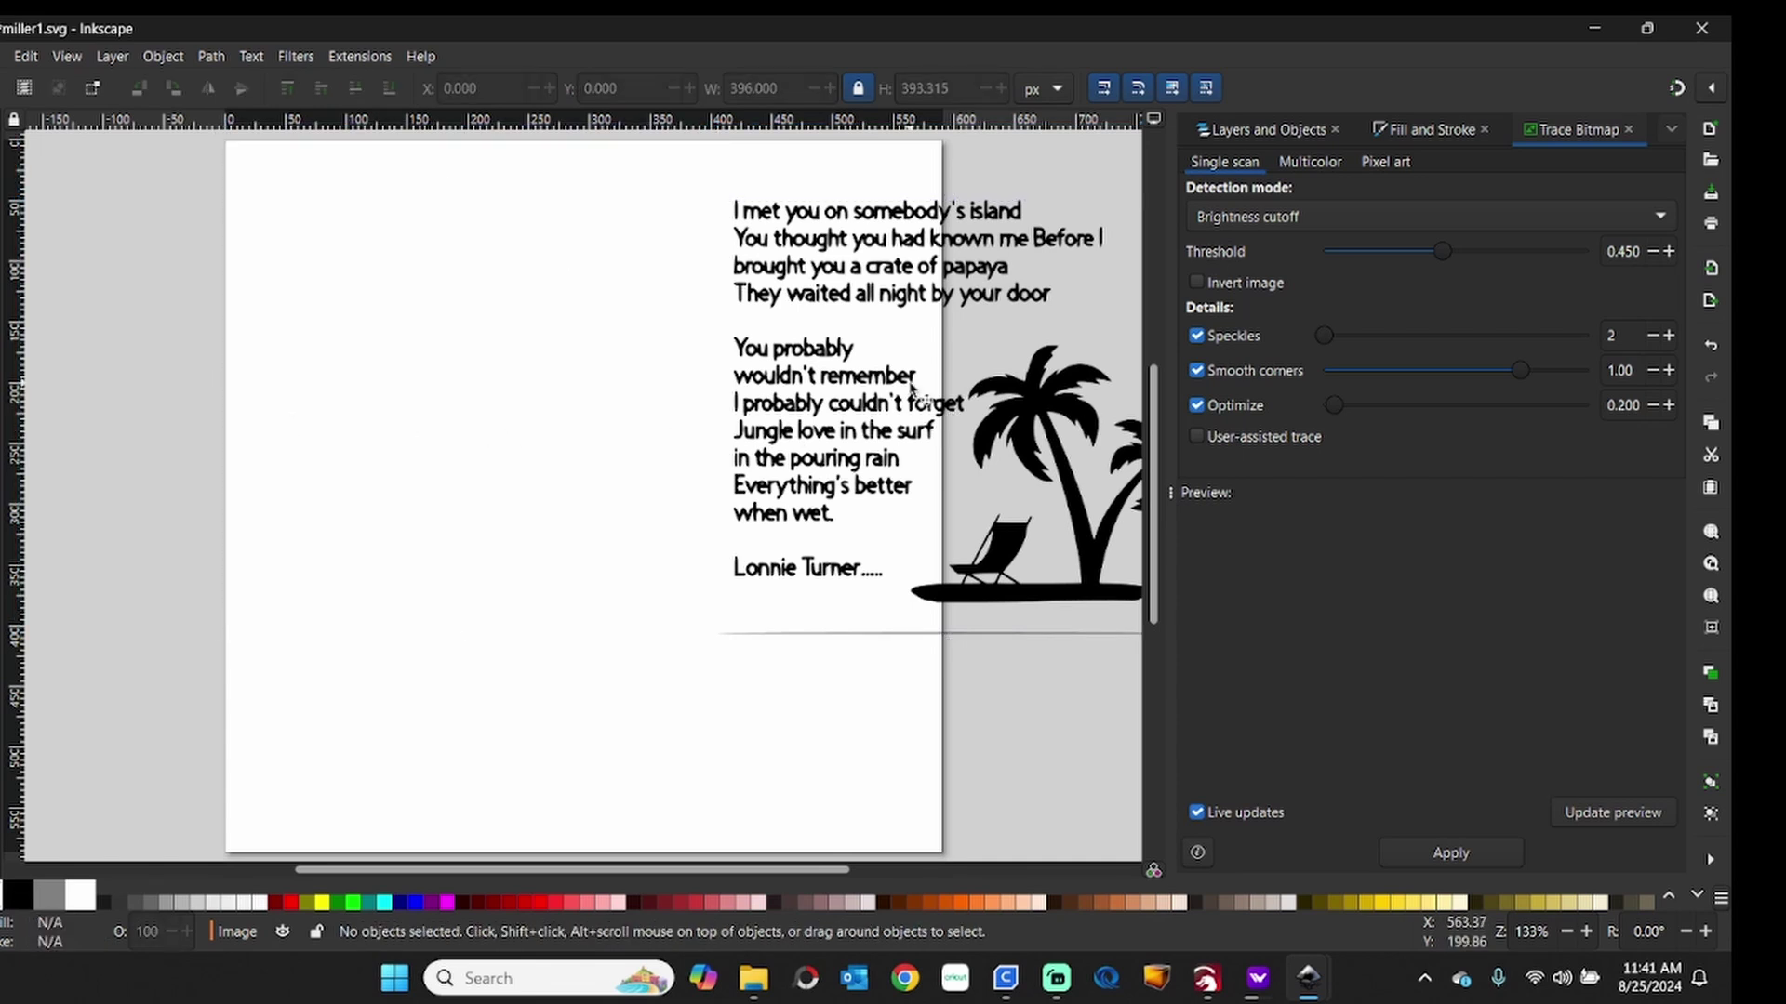
pyautogui.click(819, 409)
pyautogui.moveTo(842, 410)
pyautogui.mouseDown()
pyautogui.moveTo(692, 405)
pyautogui.moveTo(492, 433)
pyautogui.mouseUp()
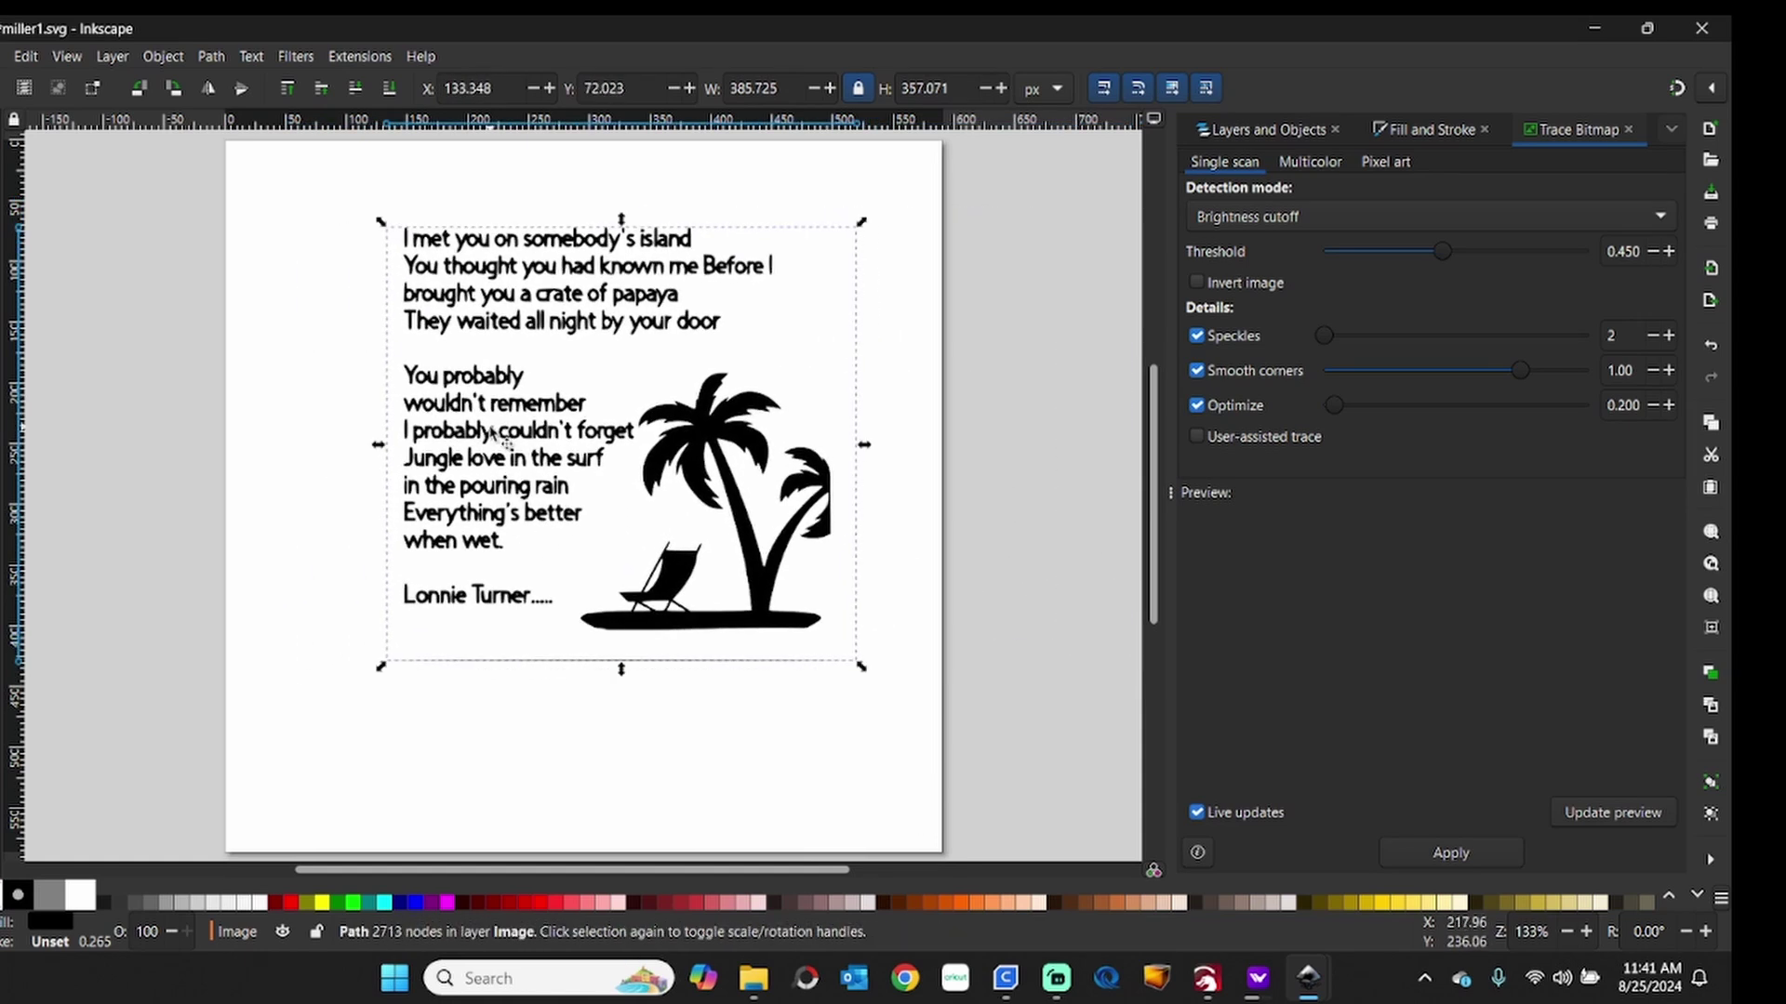
pyautogui.click(279, 446)
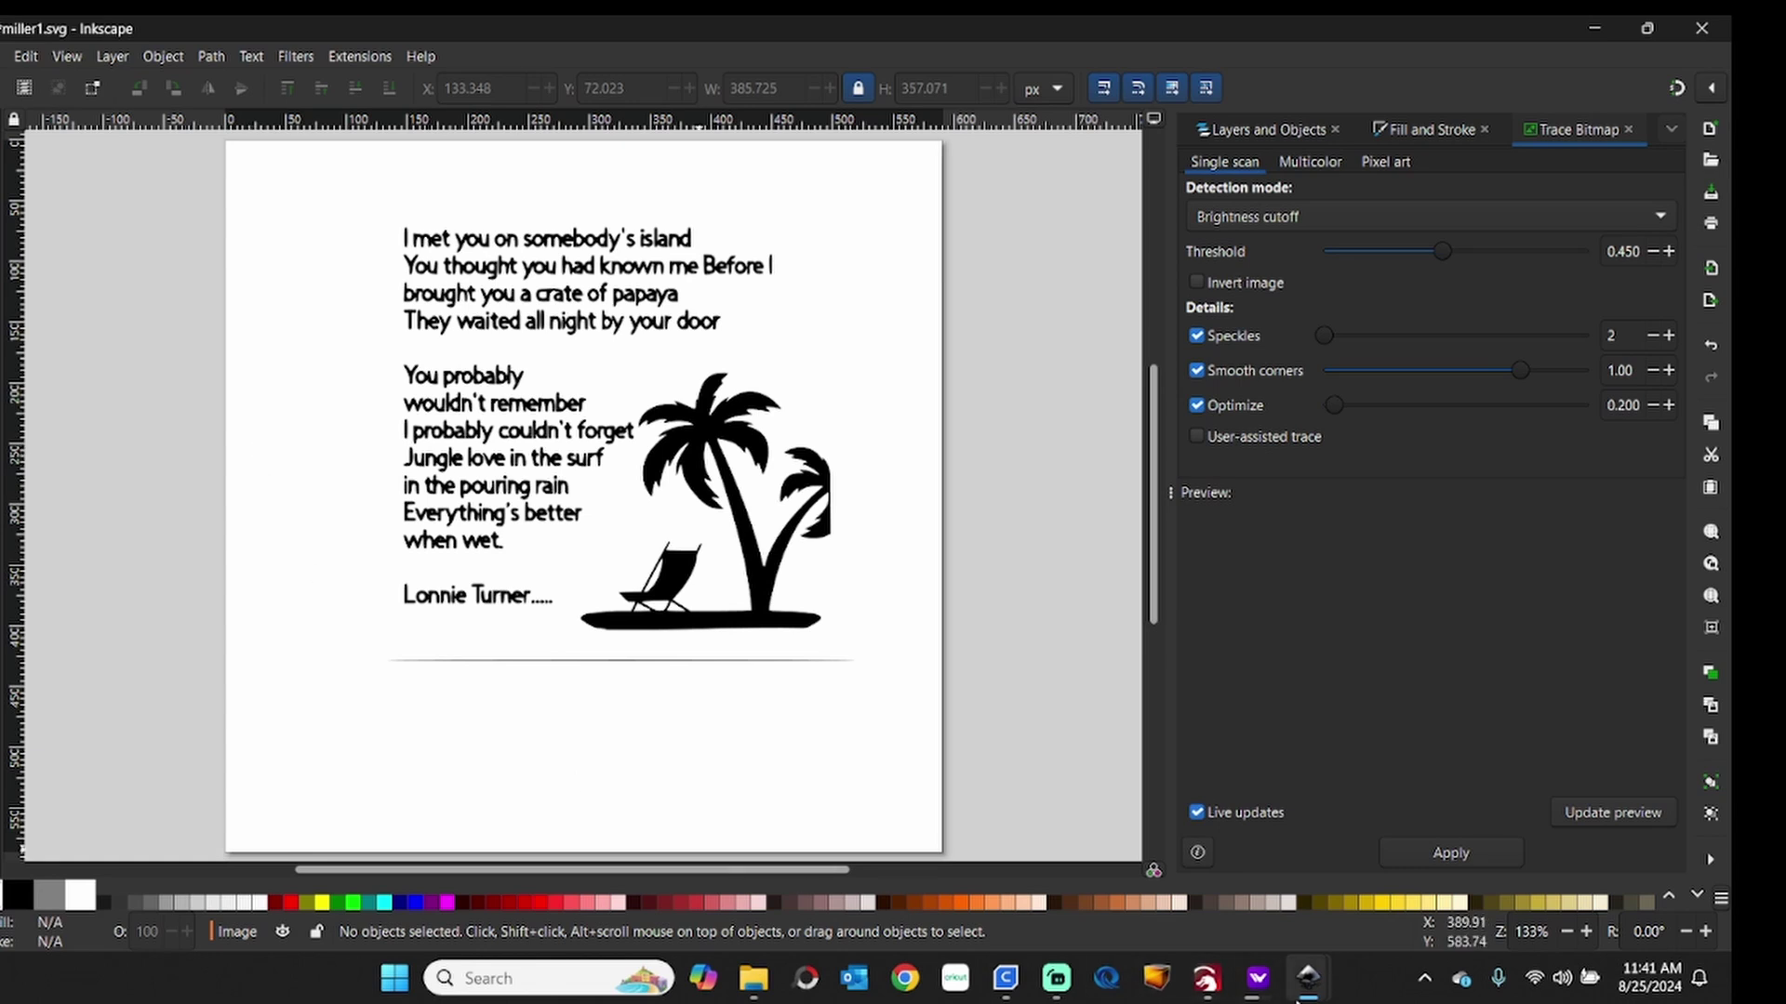
# Switch to LightBurn and delete the old poem design from the workspace.
pyautogui.click(1205, 979)
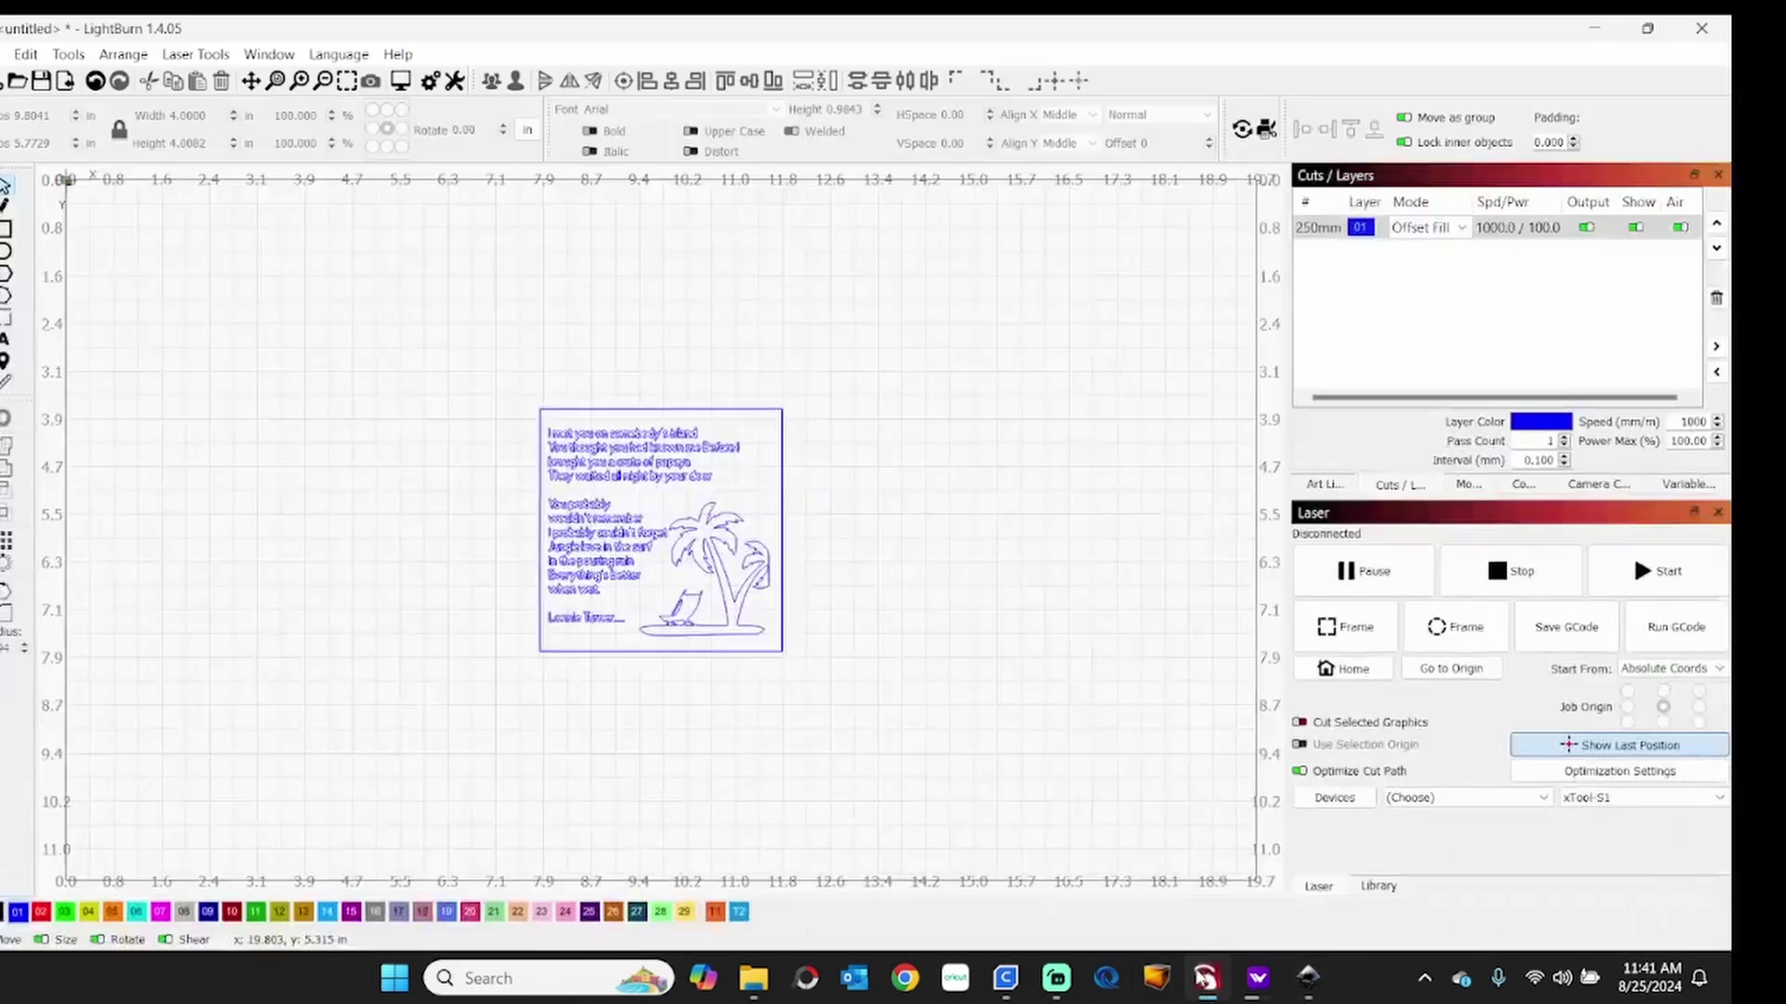
pyautogui.moveTo(442, 339); pyautogui.dragTo(988, 731)
pyautogui.rightClick(987, 731)
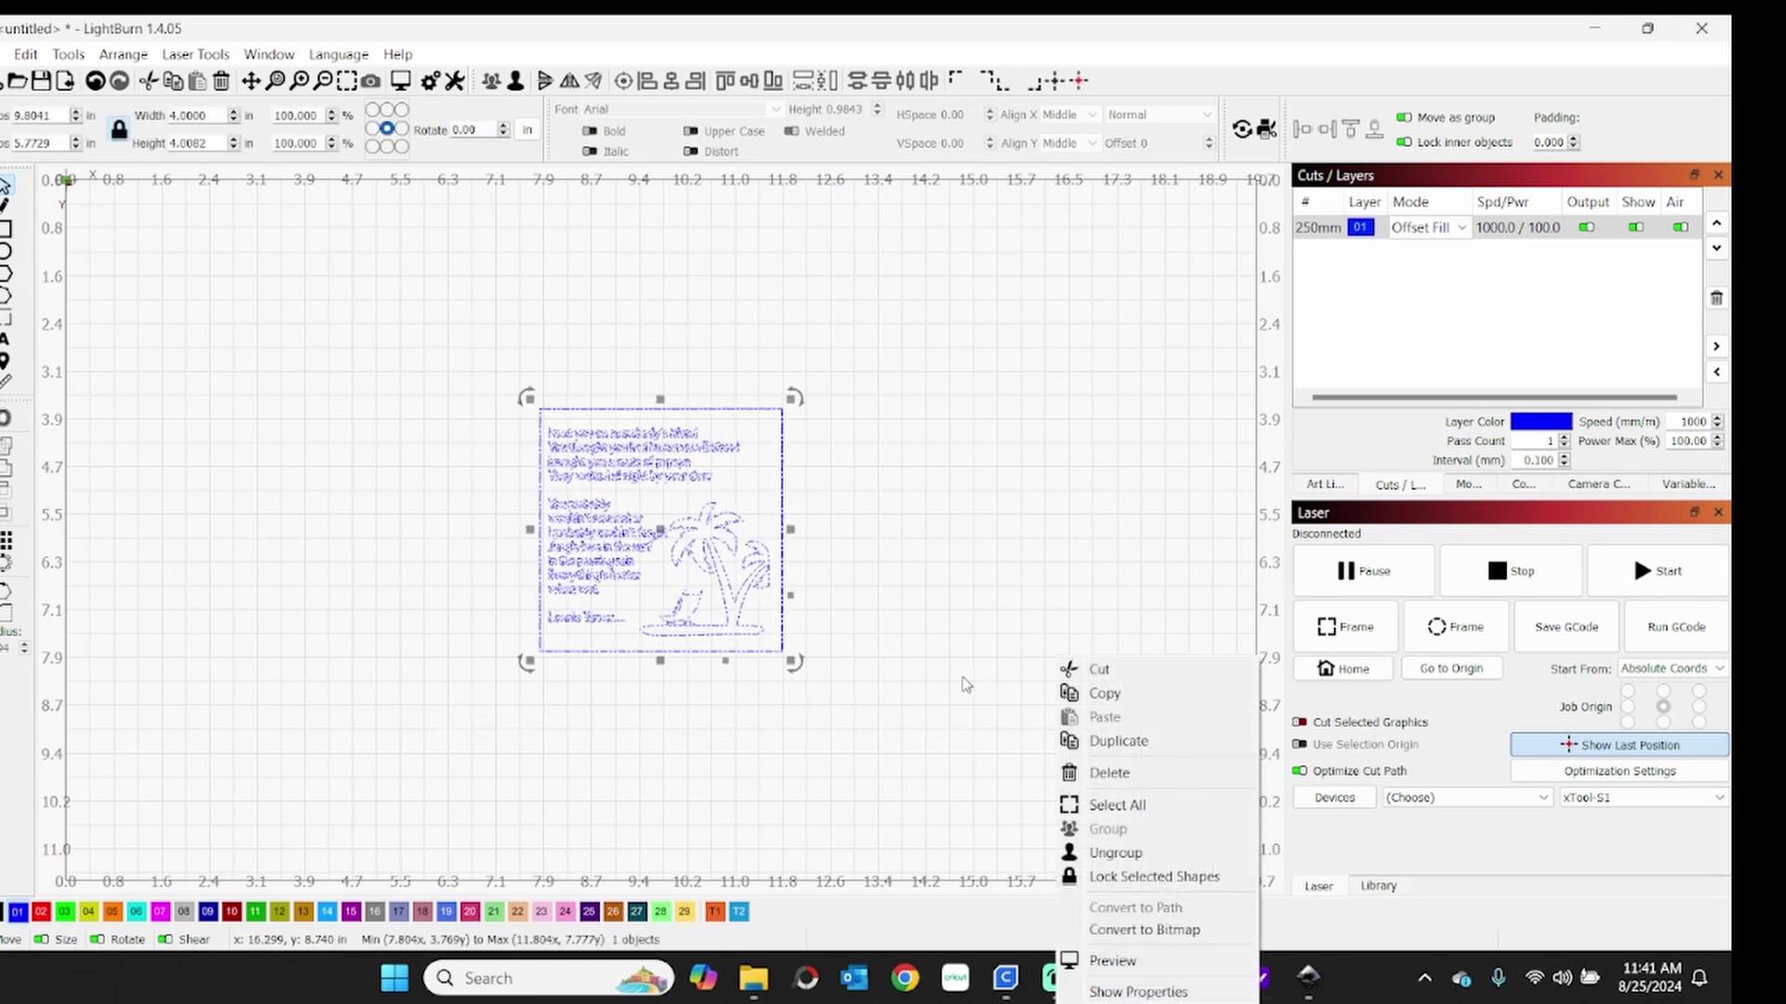
pyautogui.click(625, 602)
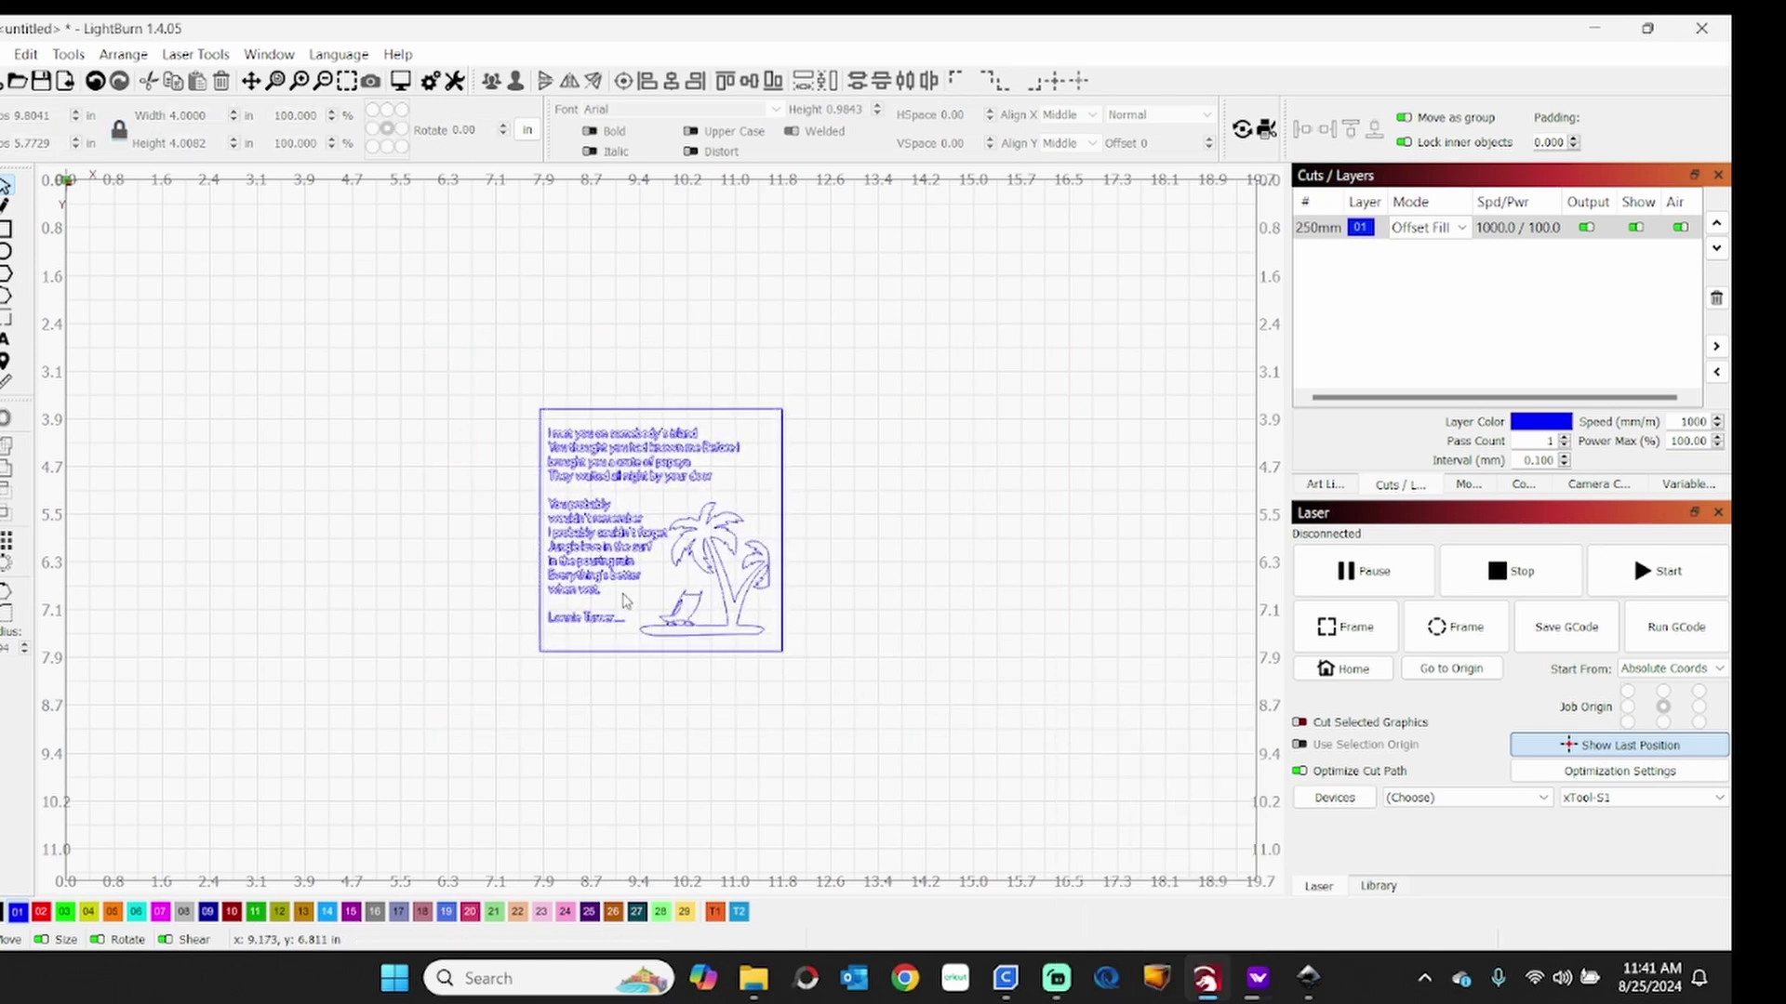
pyautogui.press('Delete')
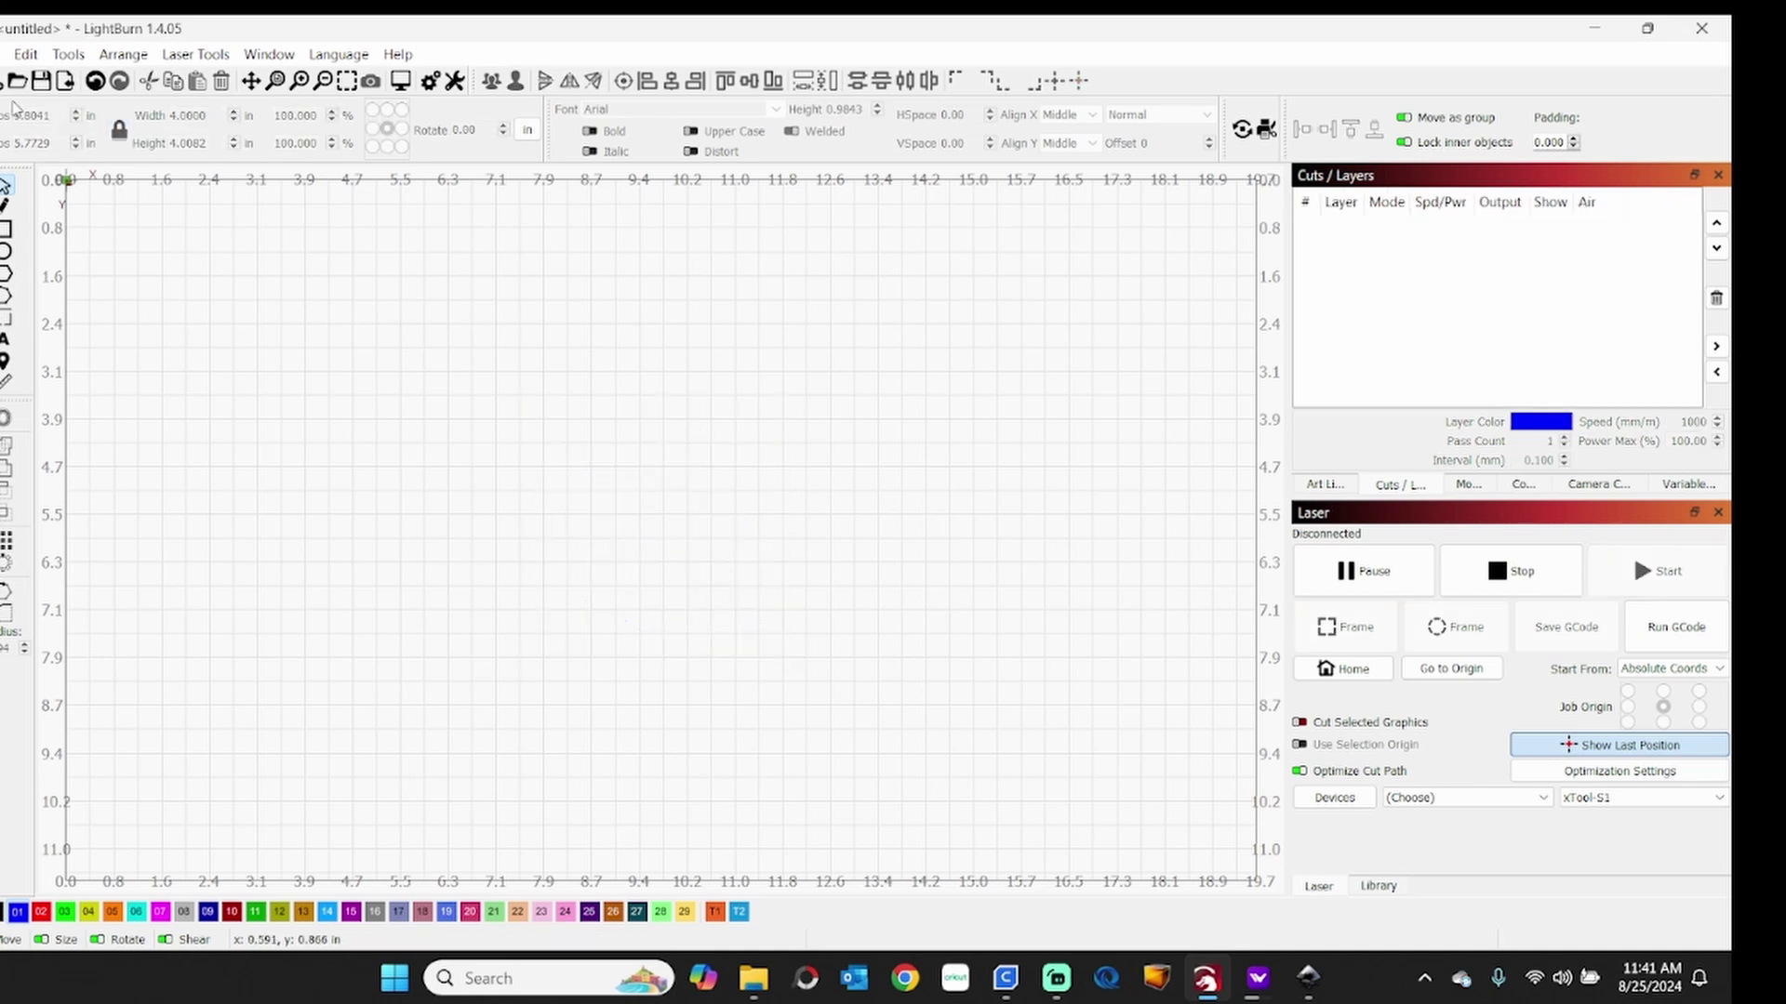
# Import the miller PNG from the Custom folder into the empty workspace.
pyautogui.click(67, 82)
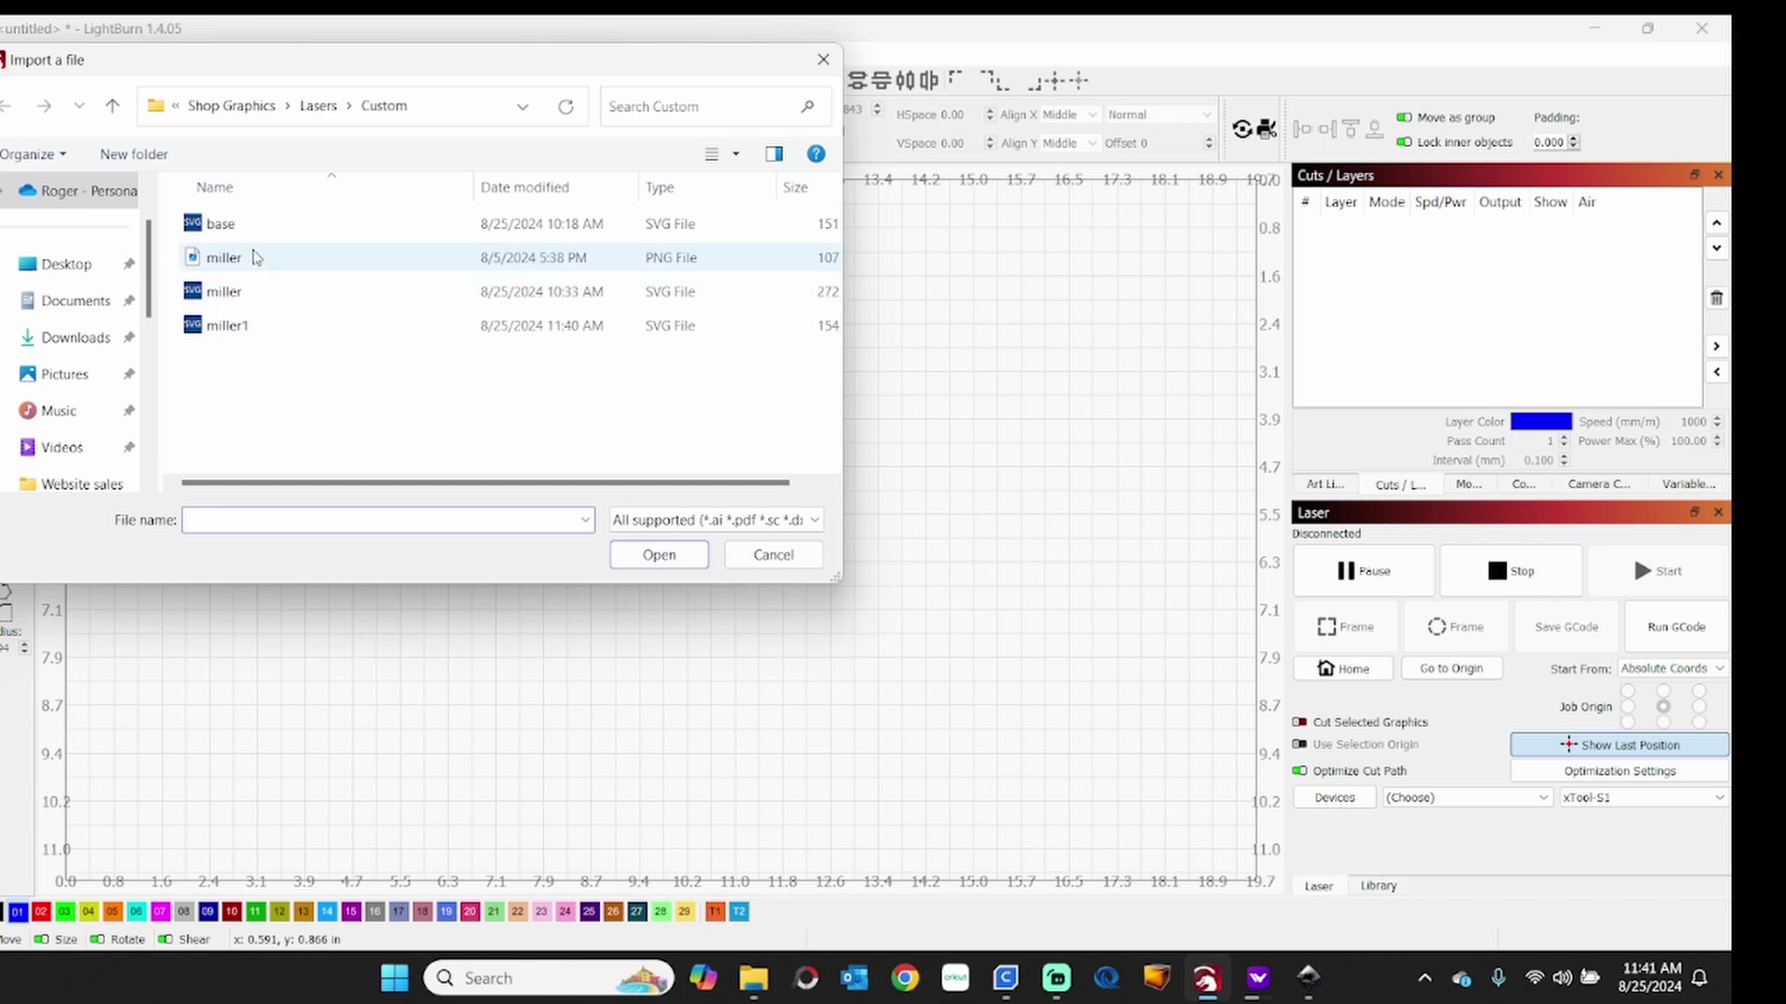
pyautogui.click(270, 262)
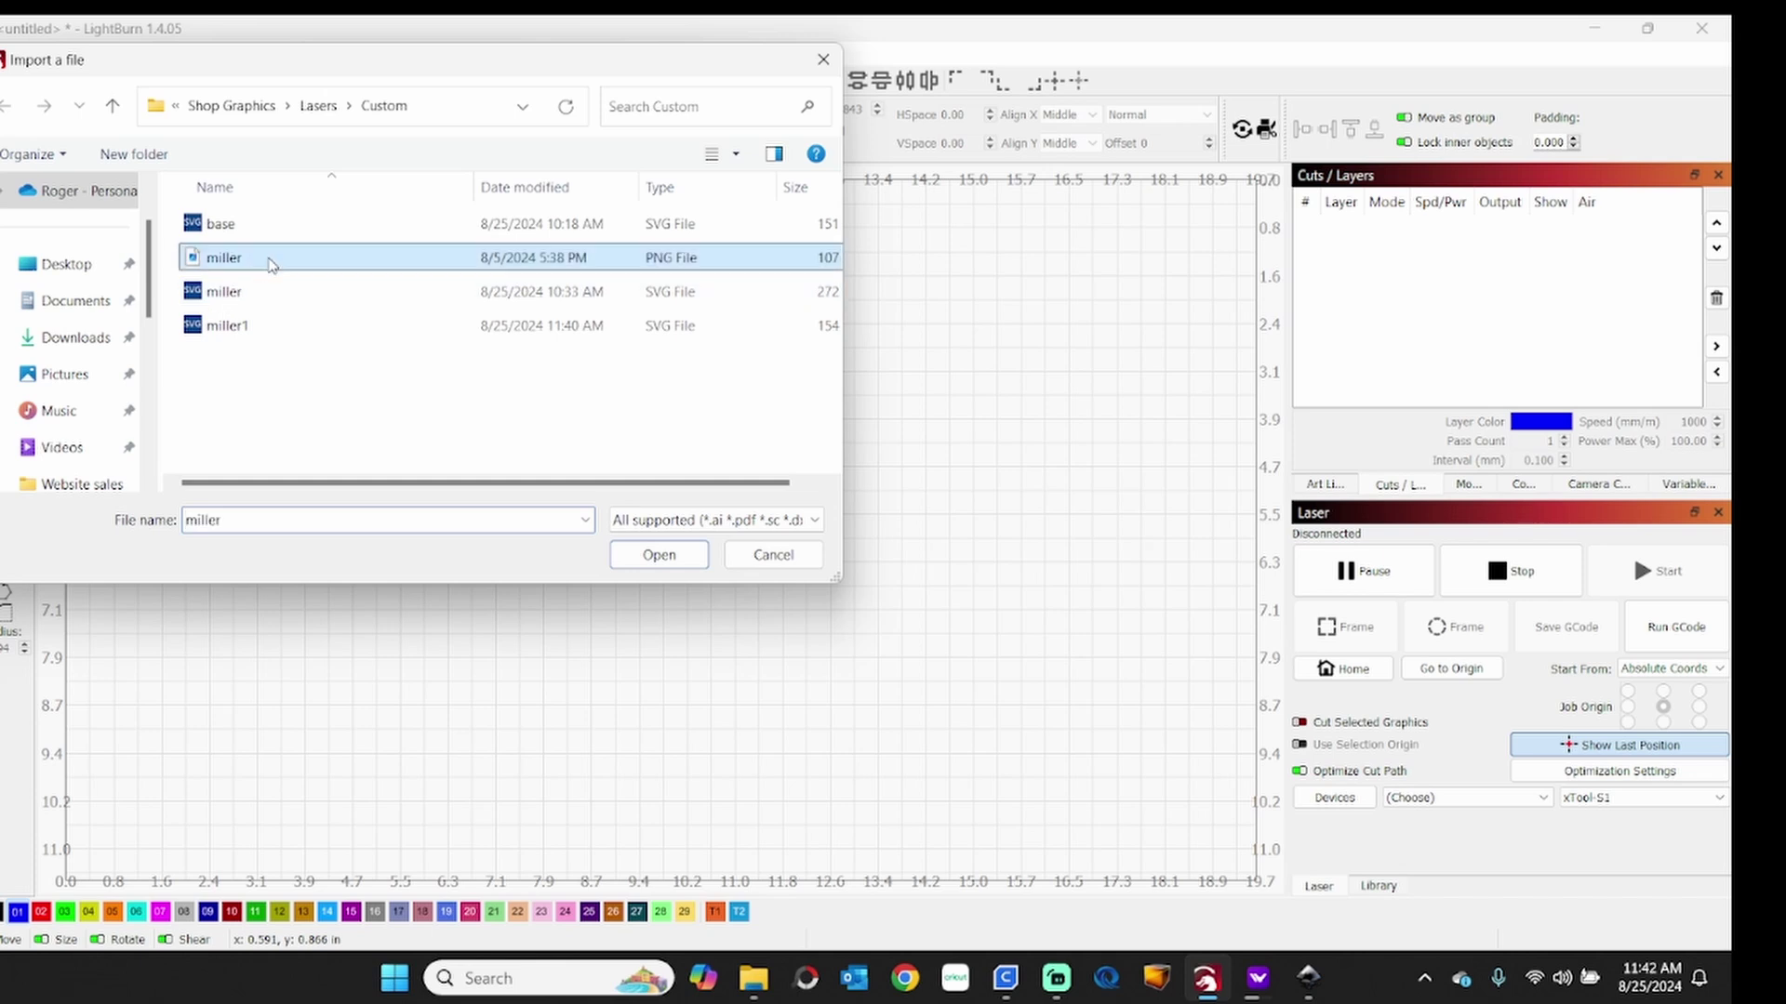
pyautogui.press('Return')
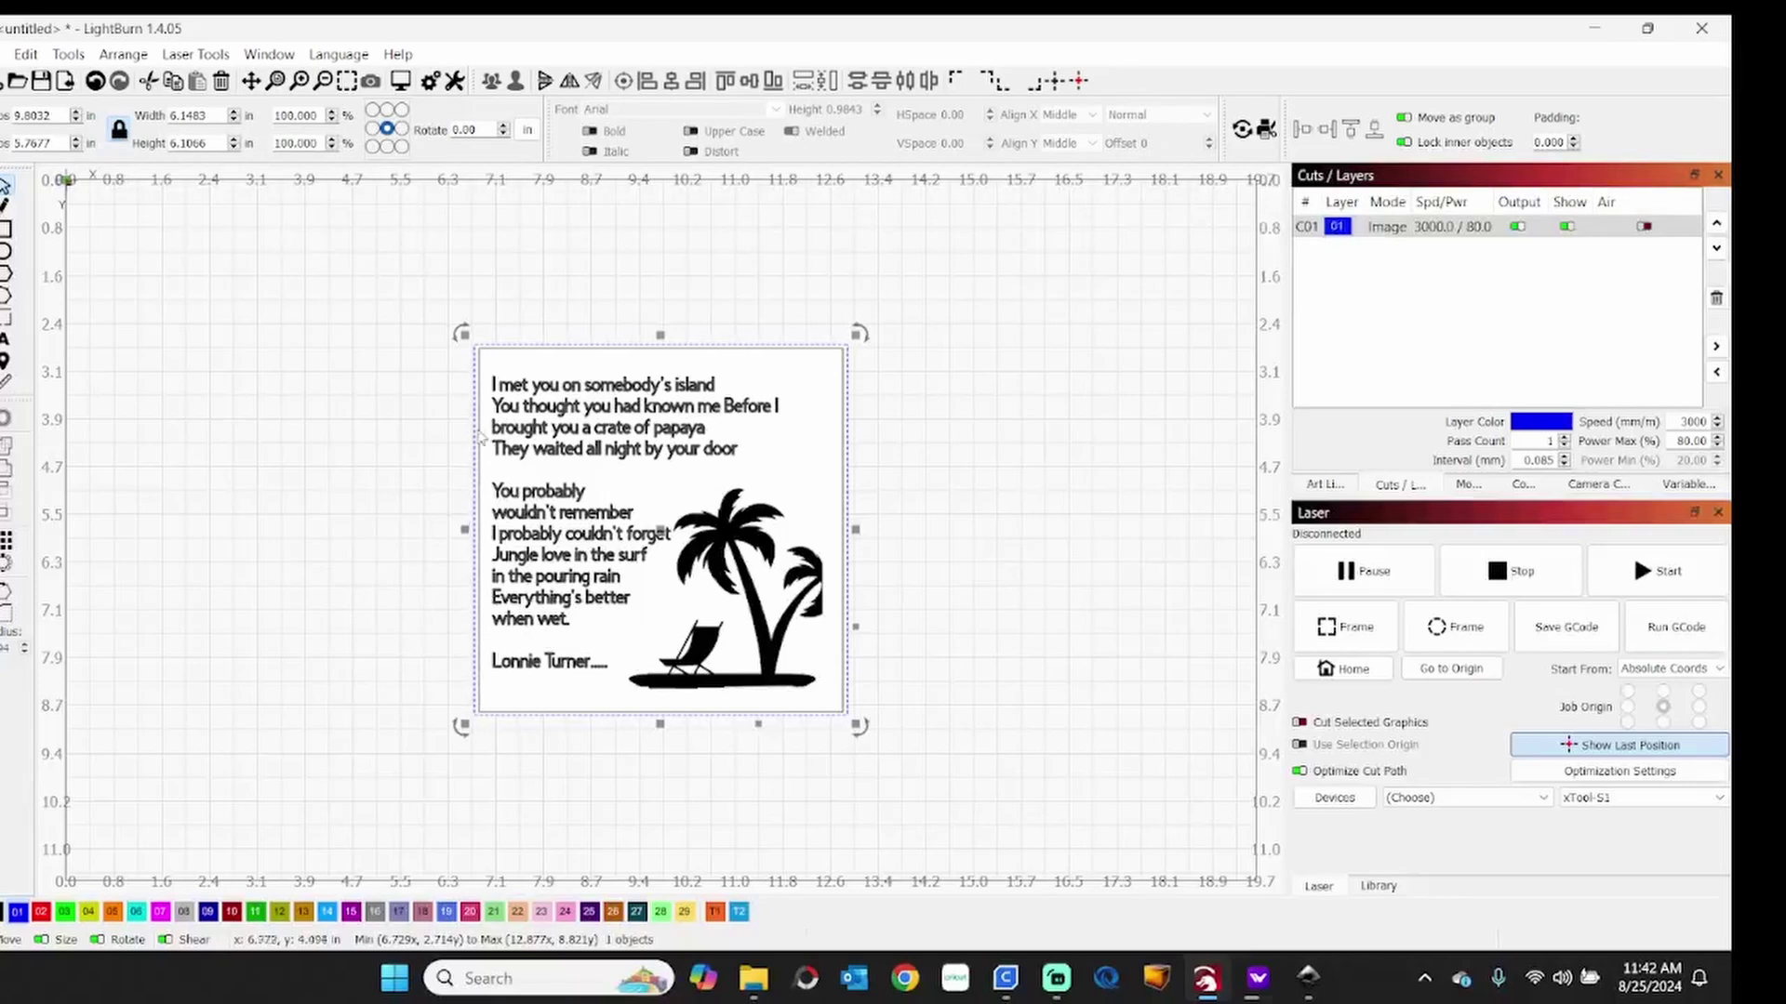
# Set the imported image's width to 4.125 in with the aspect ratio locked.
pyautogui.moveTo(414, 295); pyautogui.dragTo(1017, 722)
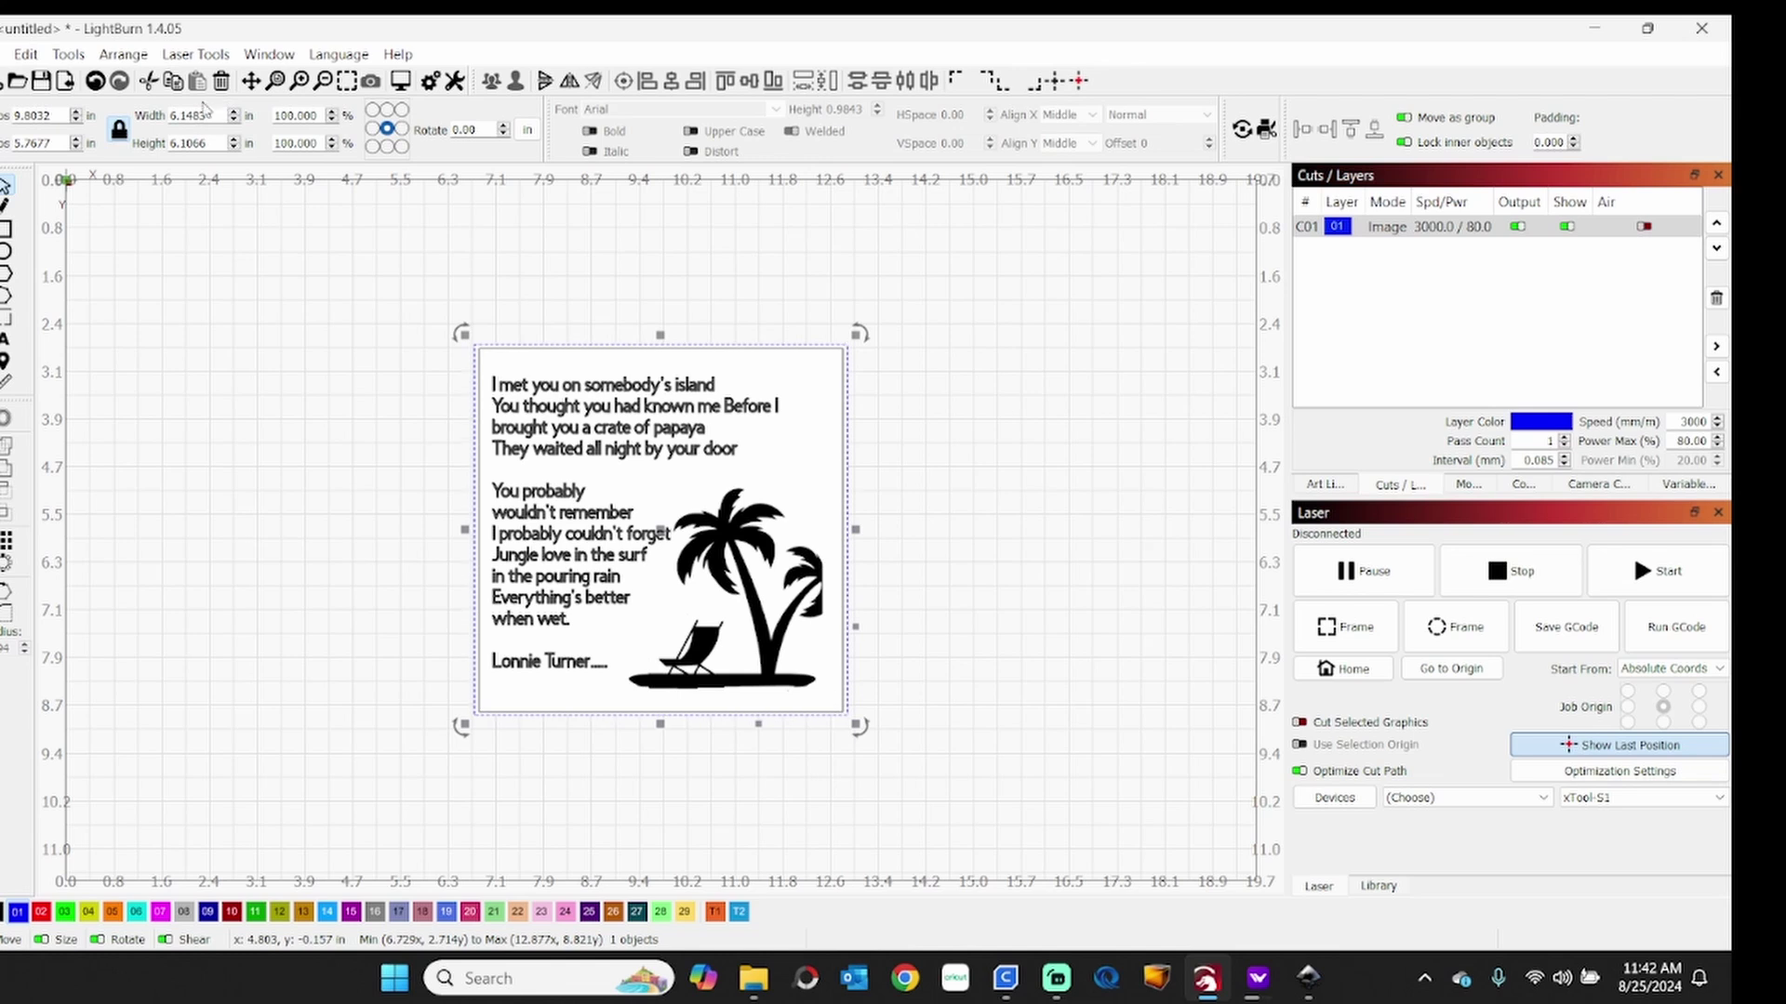
pyautogui.rightClick(123, 131)
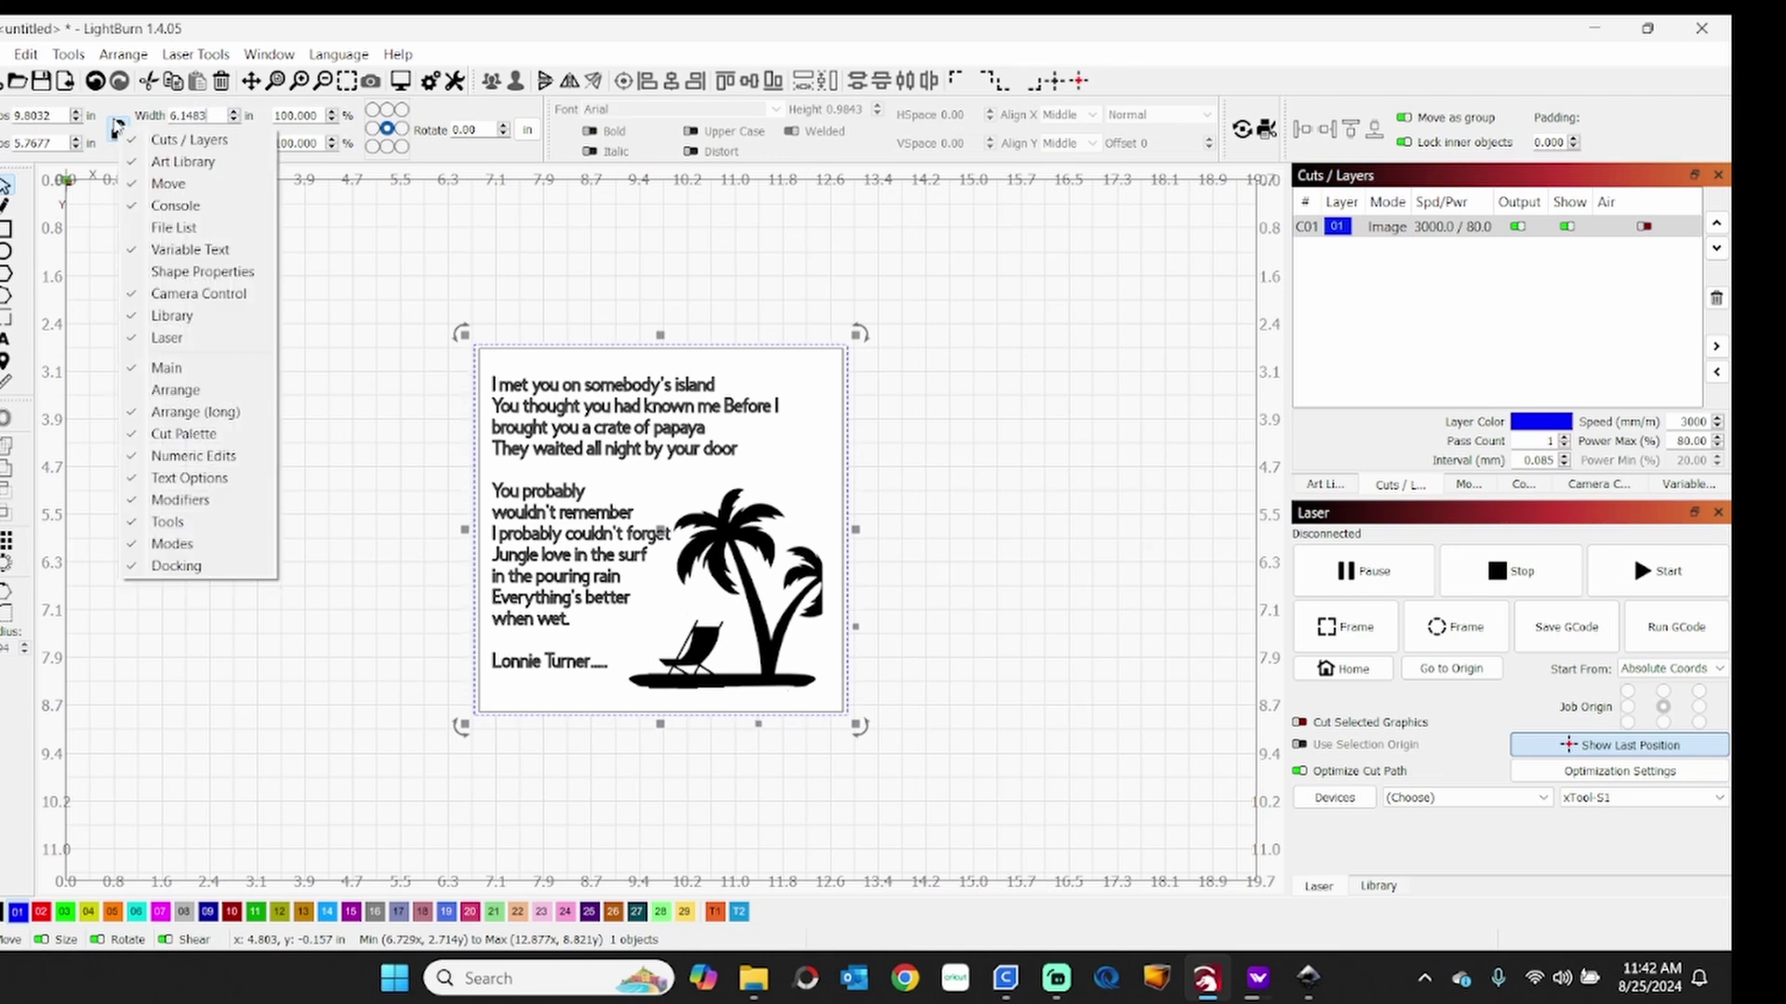
pyautogui.click(202, 115)
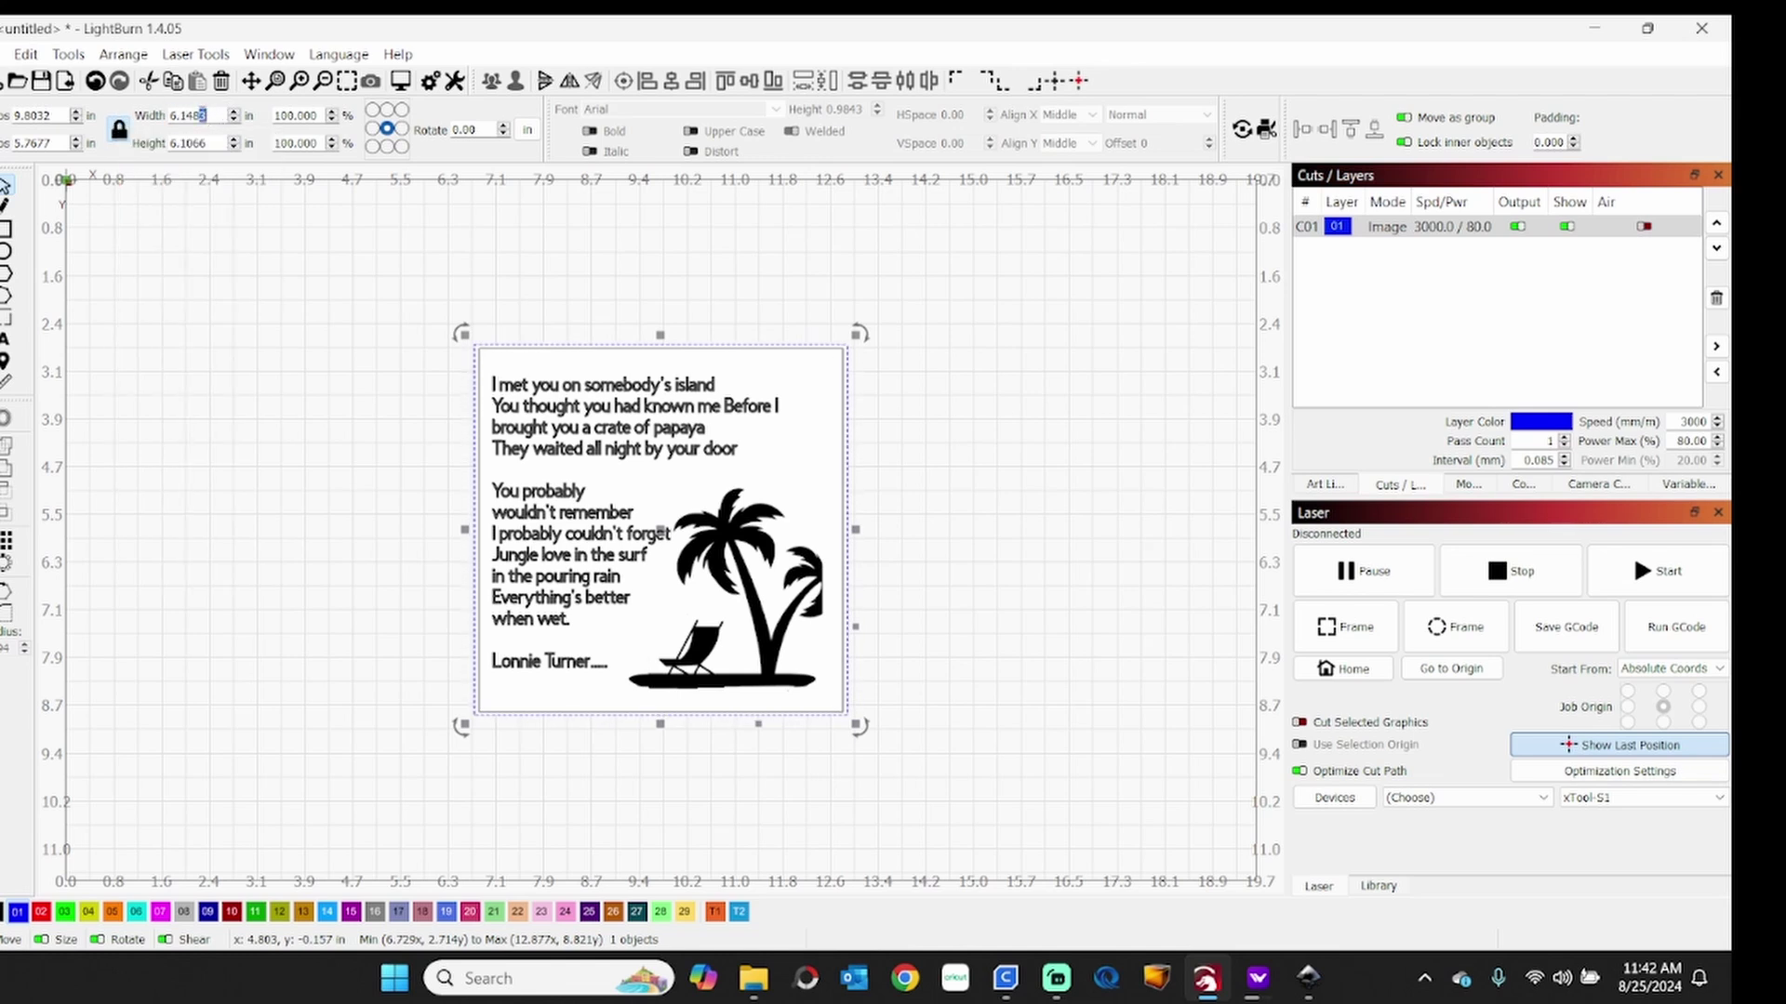
pyautogui.doubleClick(218, 116)
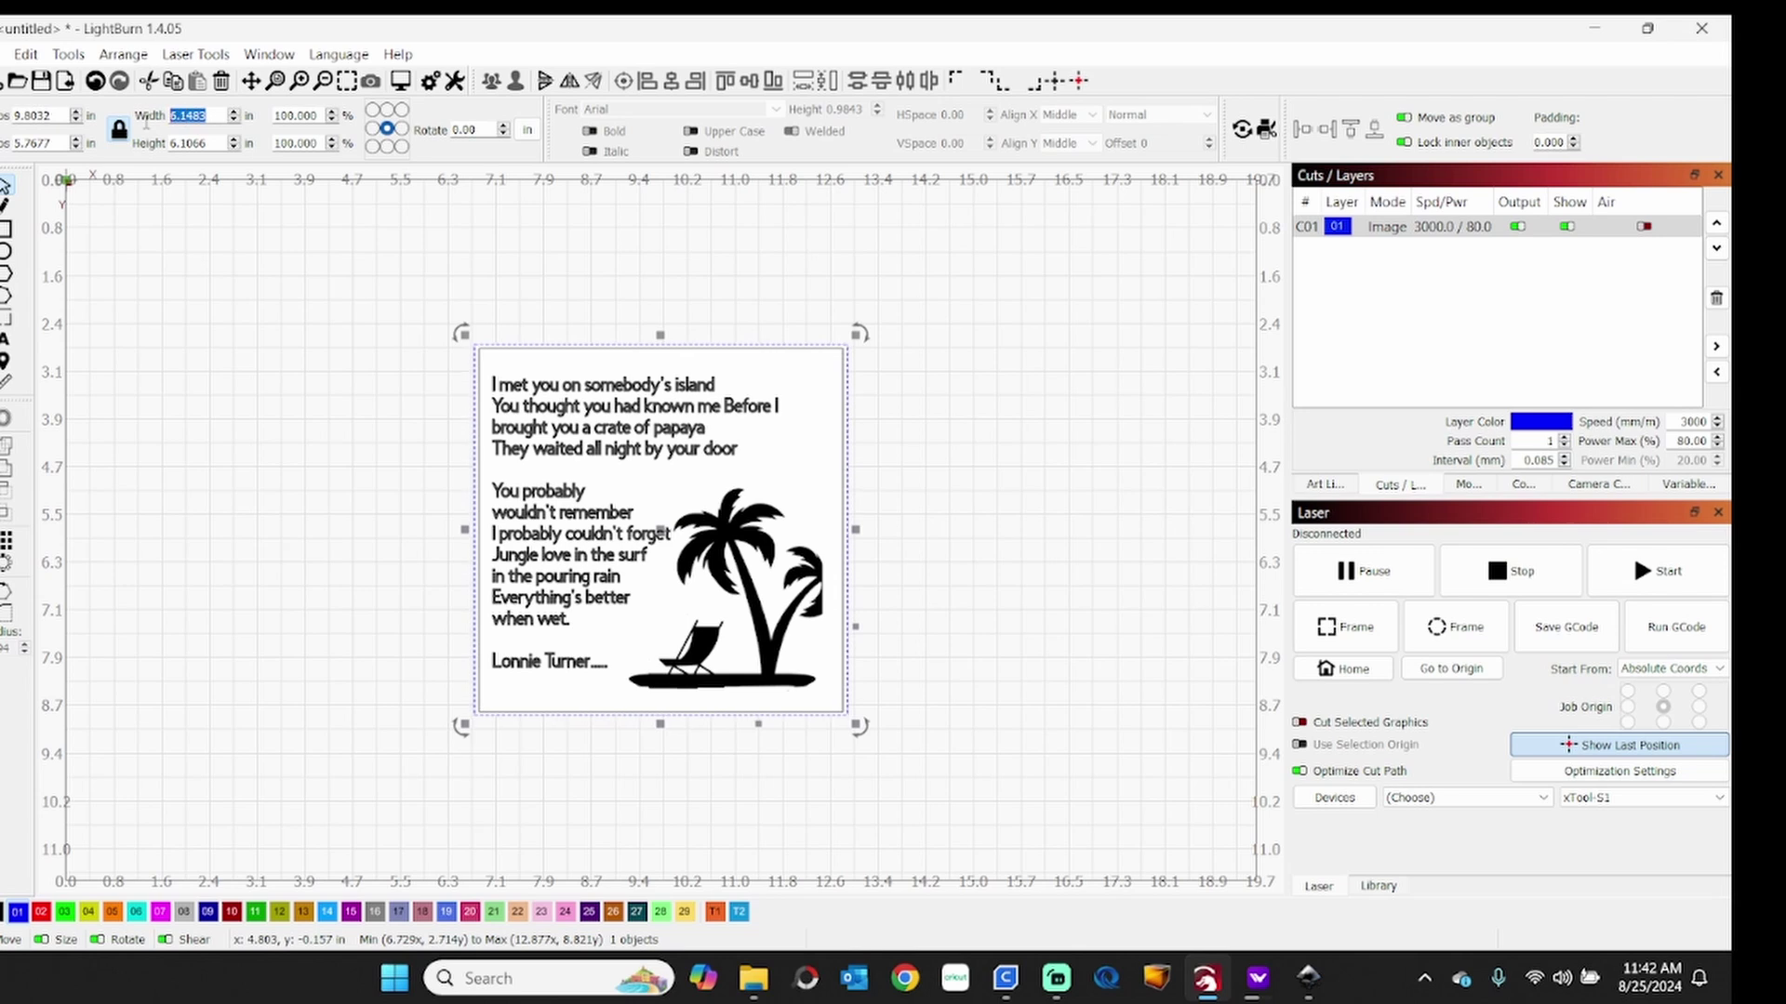
pyautogui.write('4')
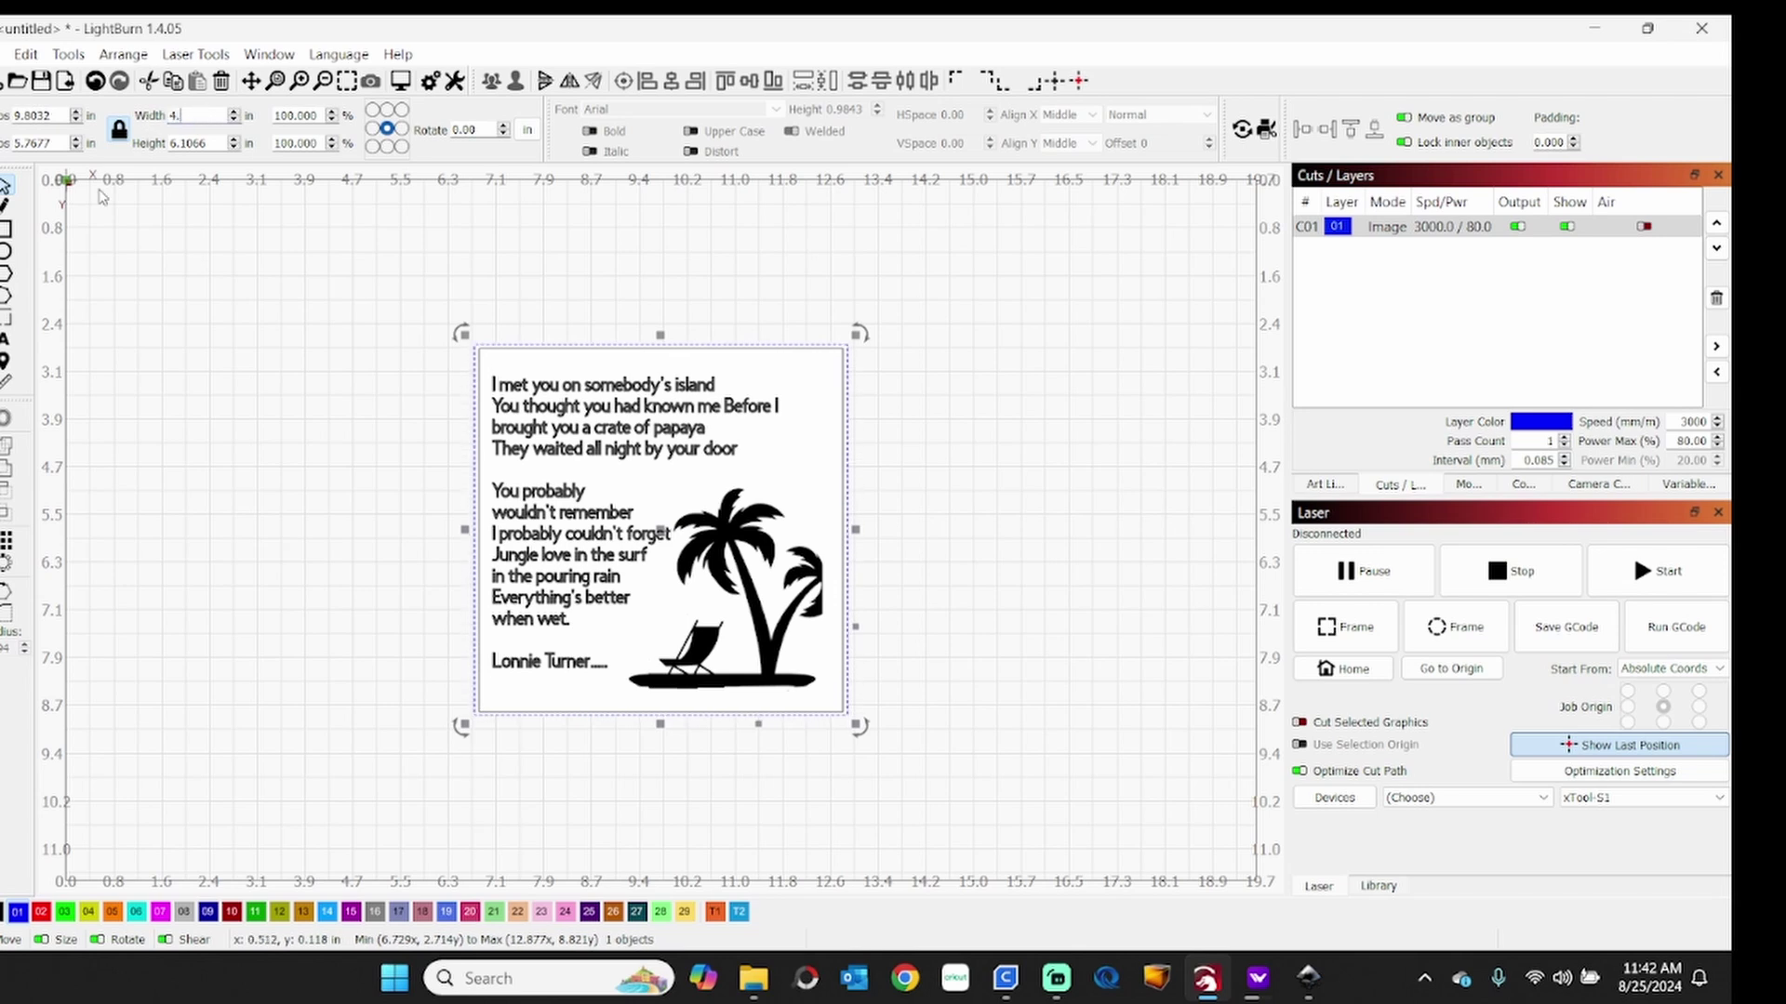
pyautogui.write('.125')
pyautogui.press('Return')
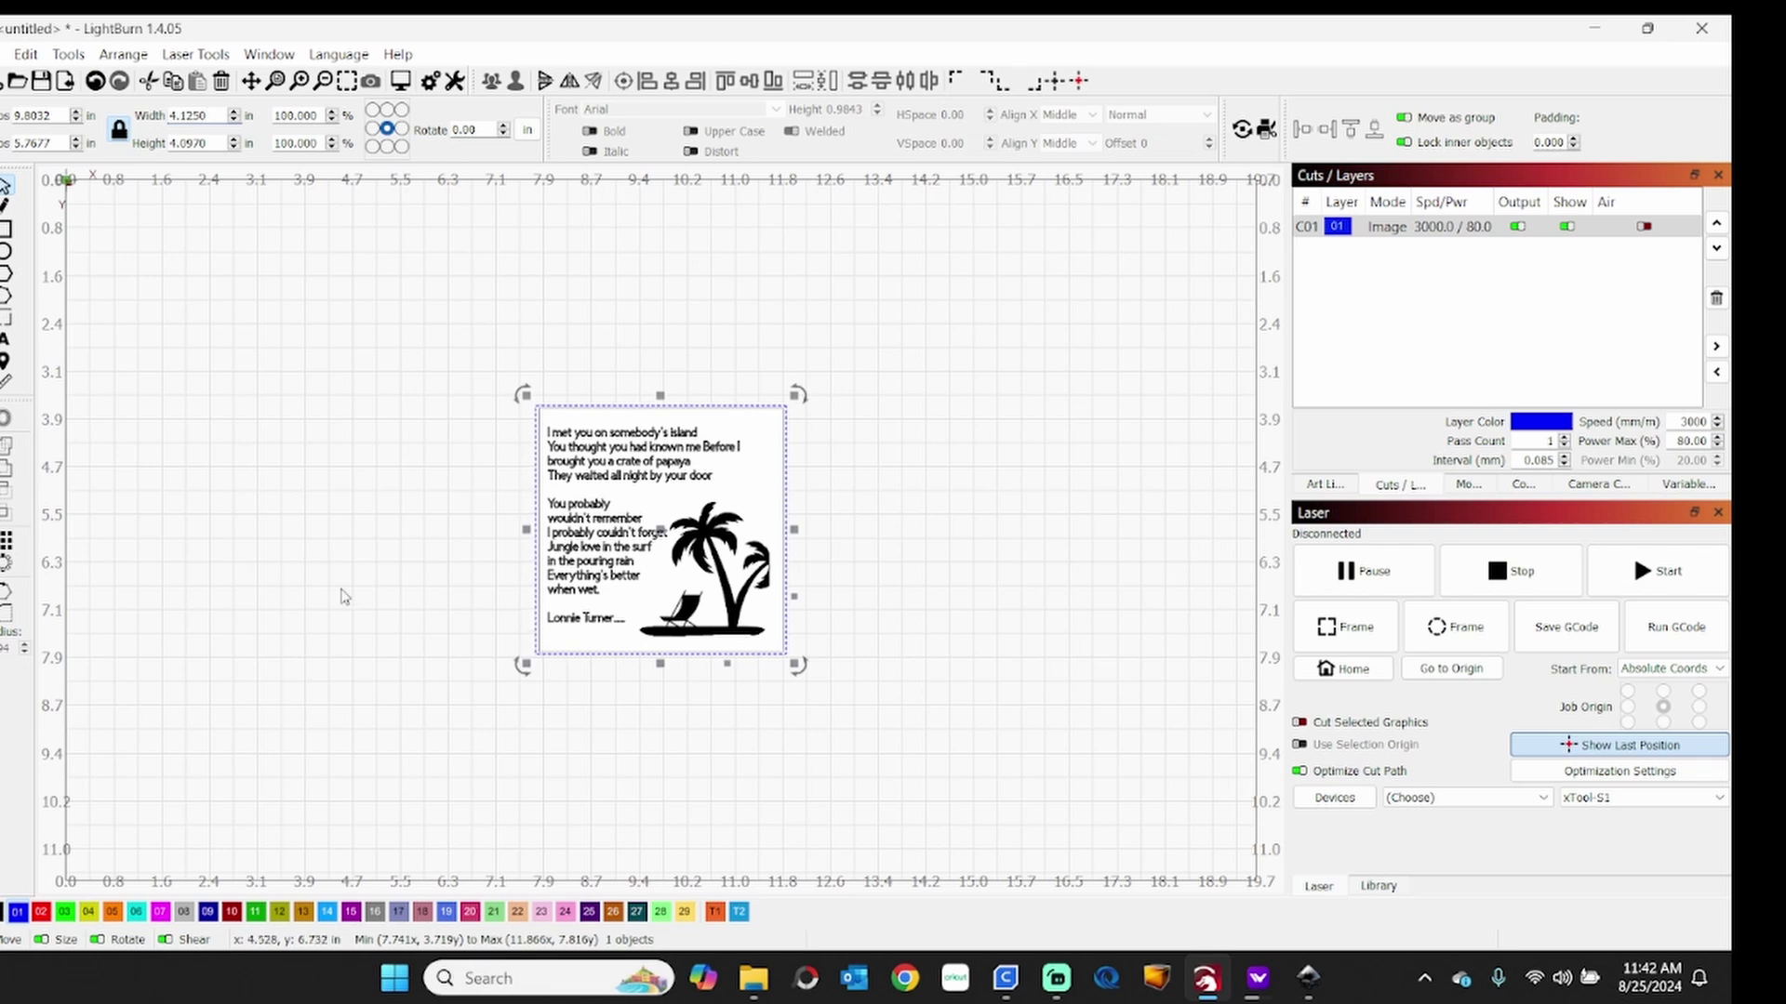
# Trace the imported poem image into vectors with cutoff 0 and threshold 128, deleting the image after the trace, and deselect the result.
pyautogui.rightClick(644, 539)
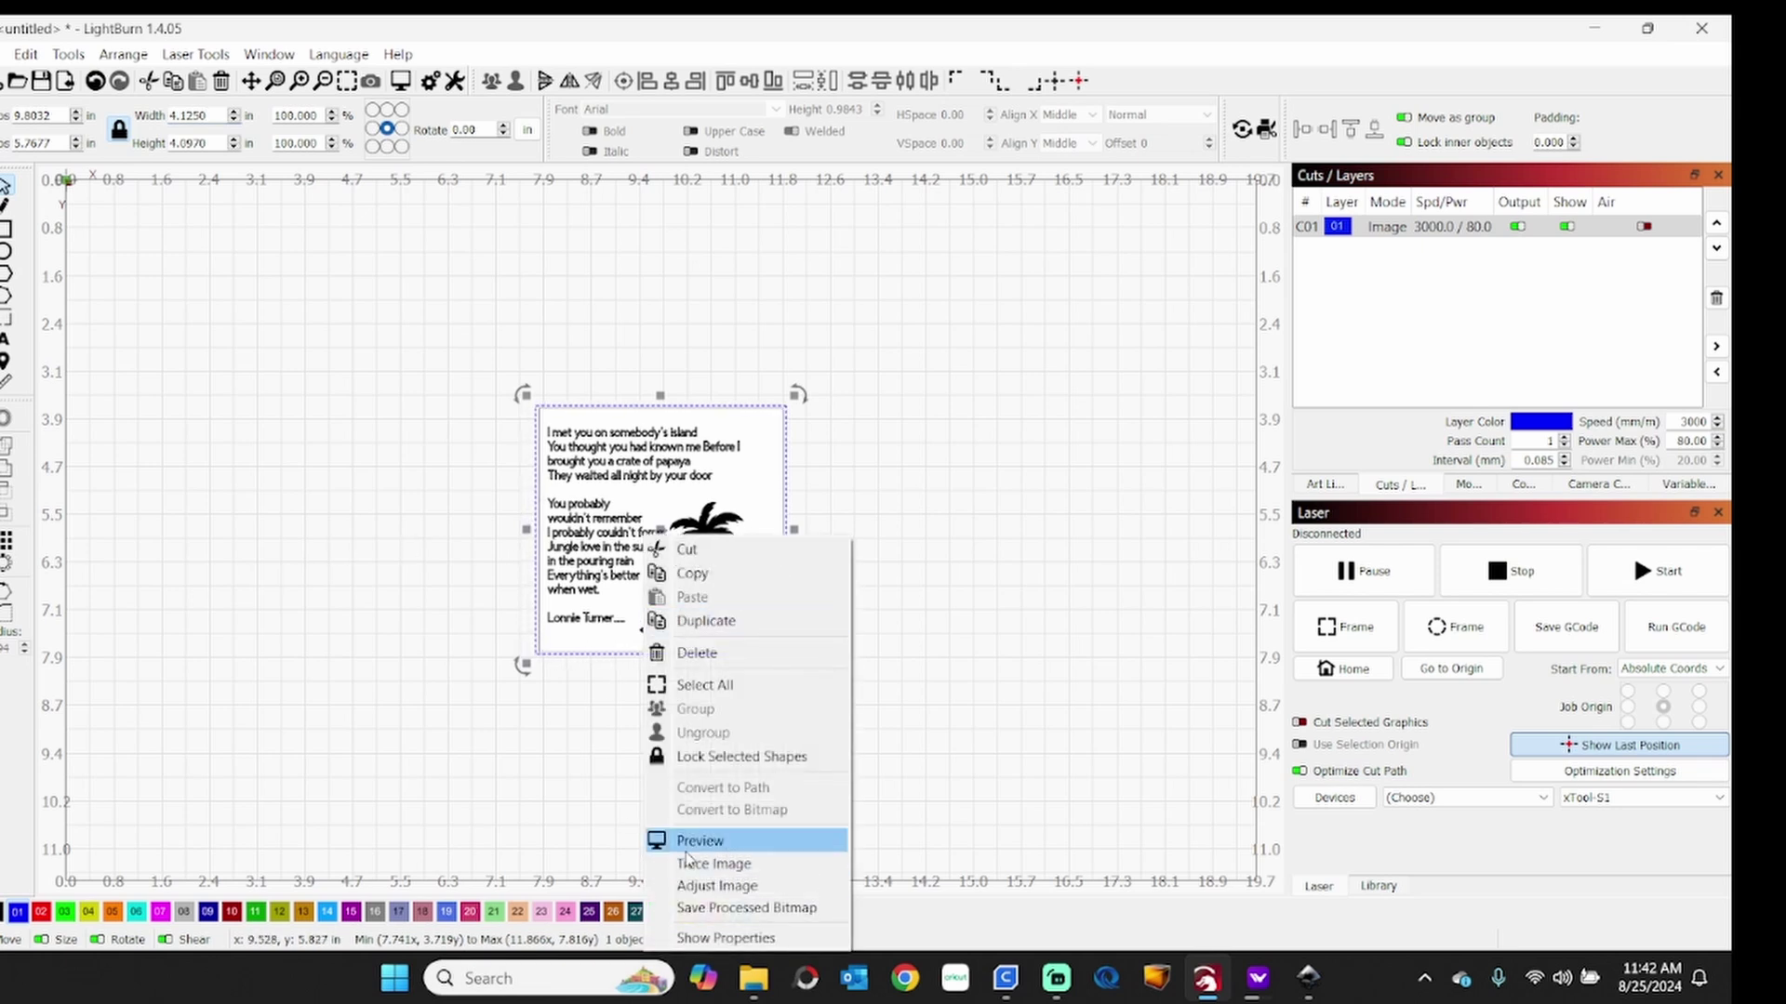
pyautogui.click(713, 865)
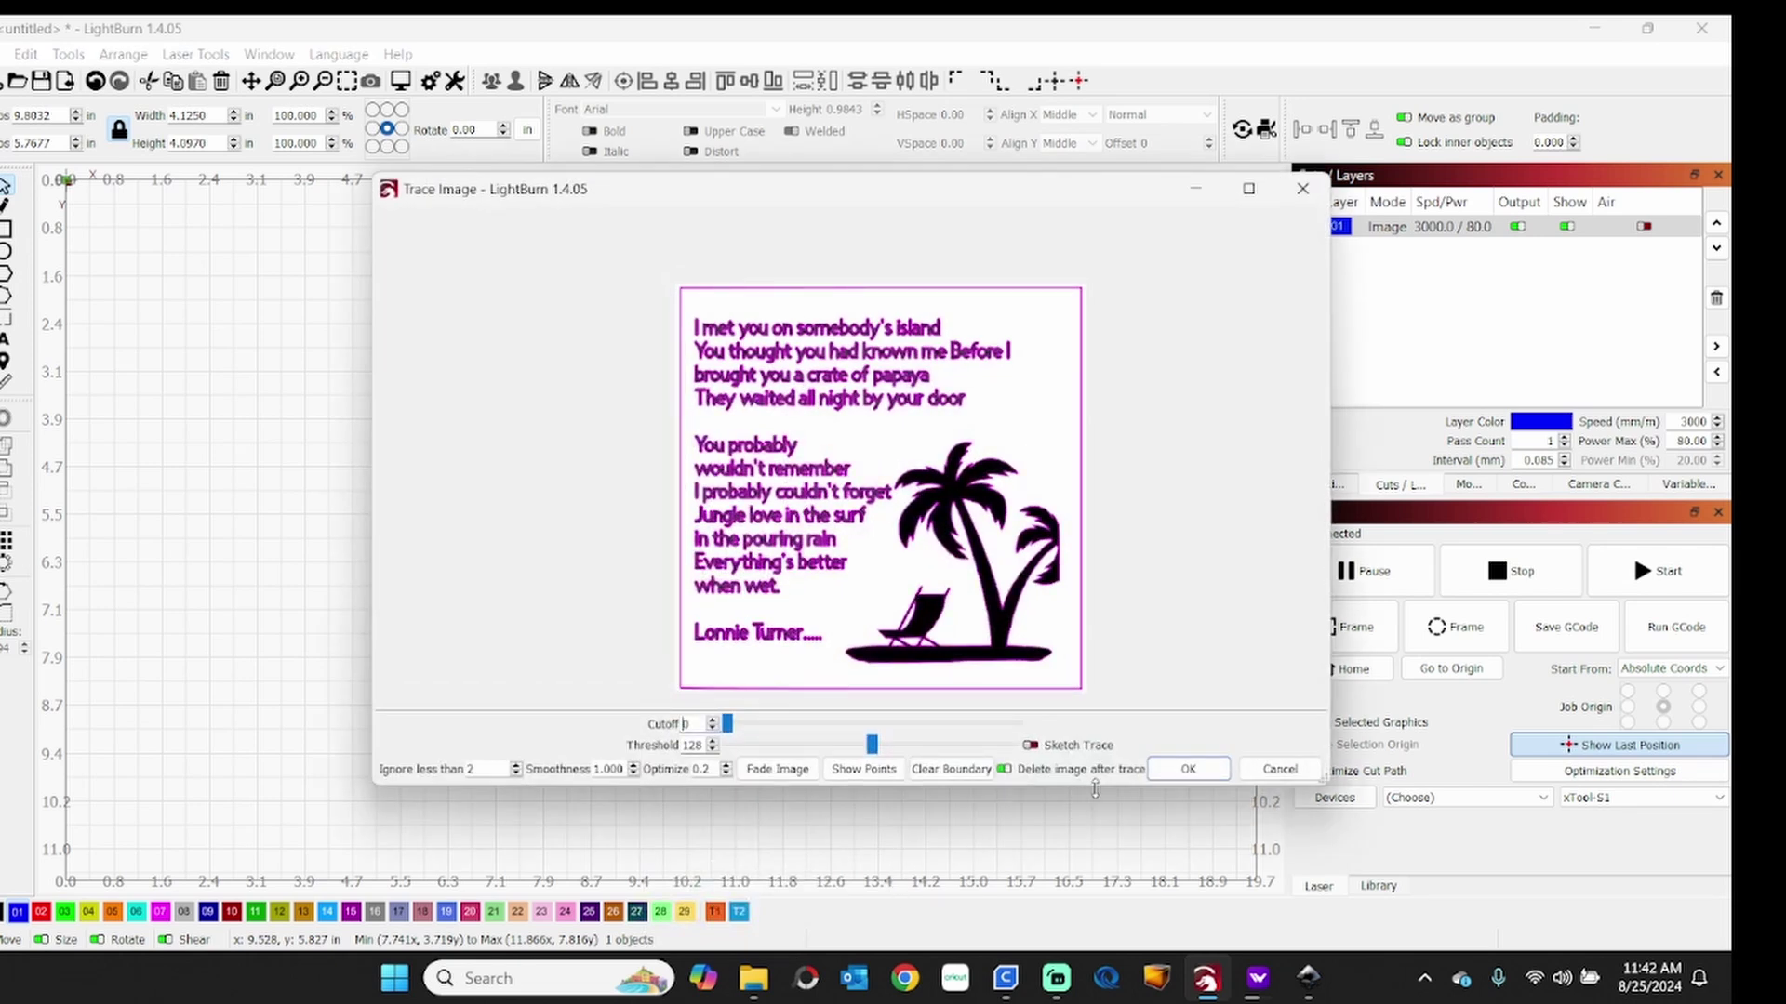
pyautogui.click(1185, 770)
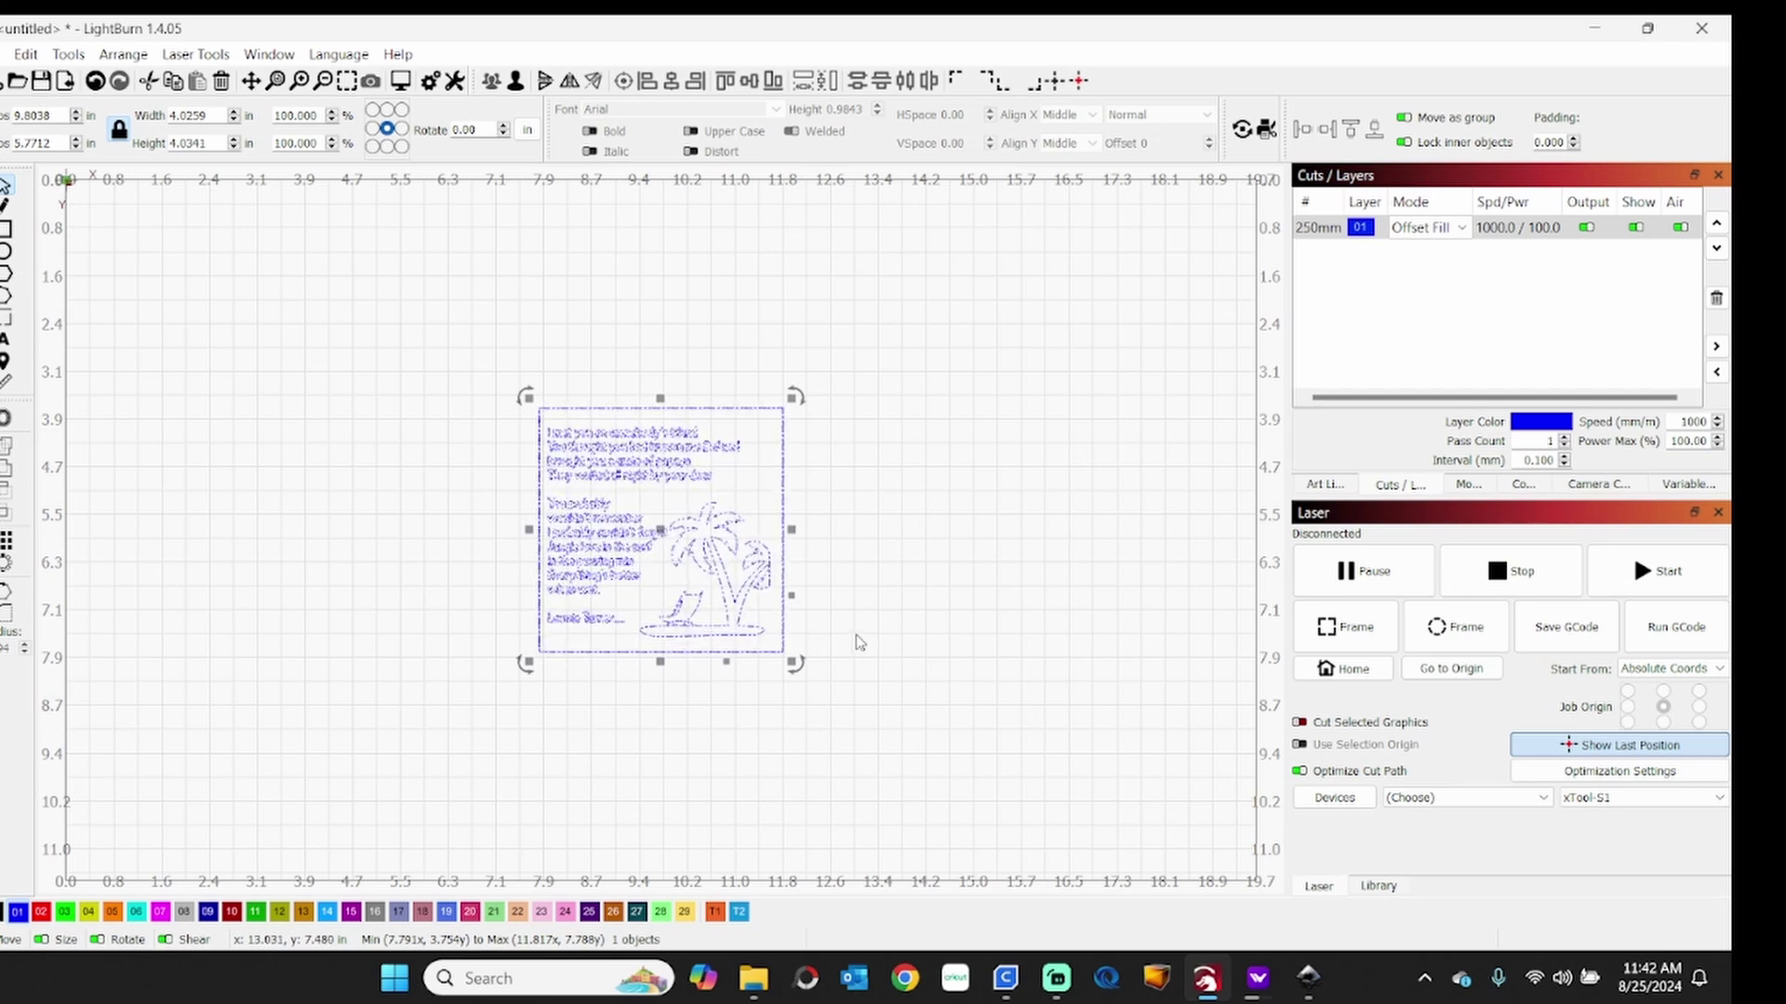
pyautogui.rightClick(620, 571)
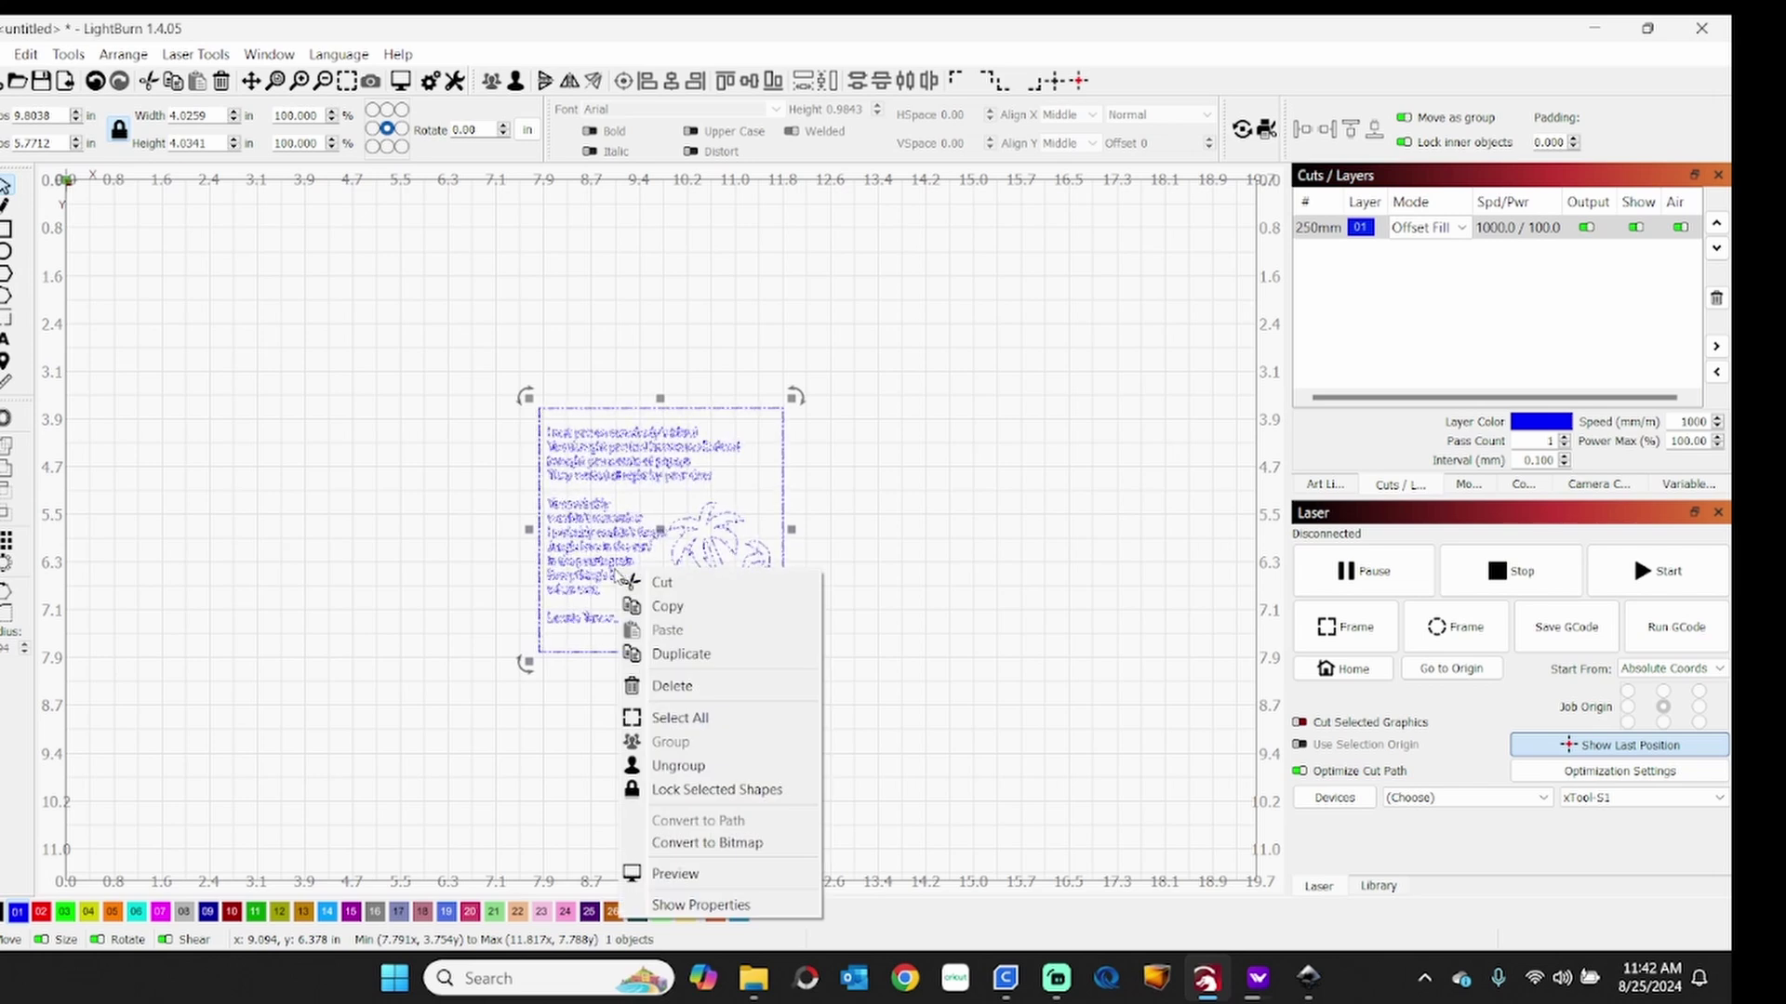
pyautogui.click(948, 629)
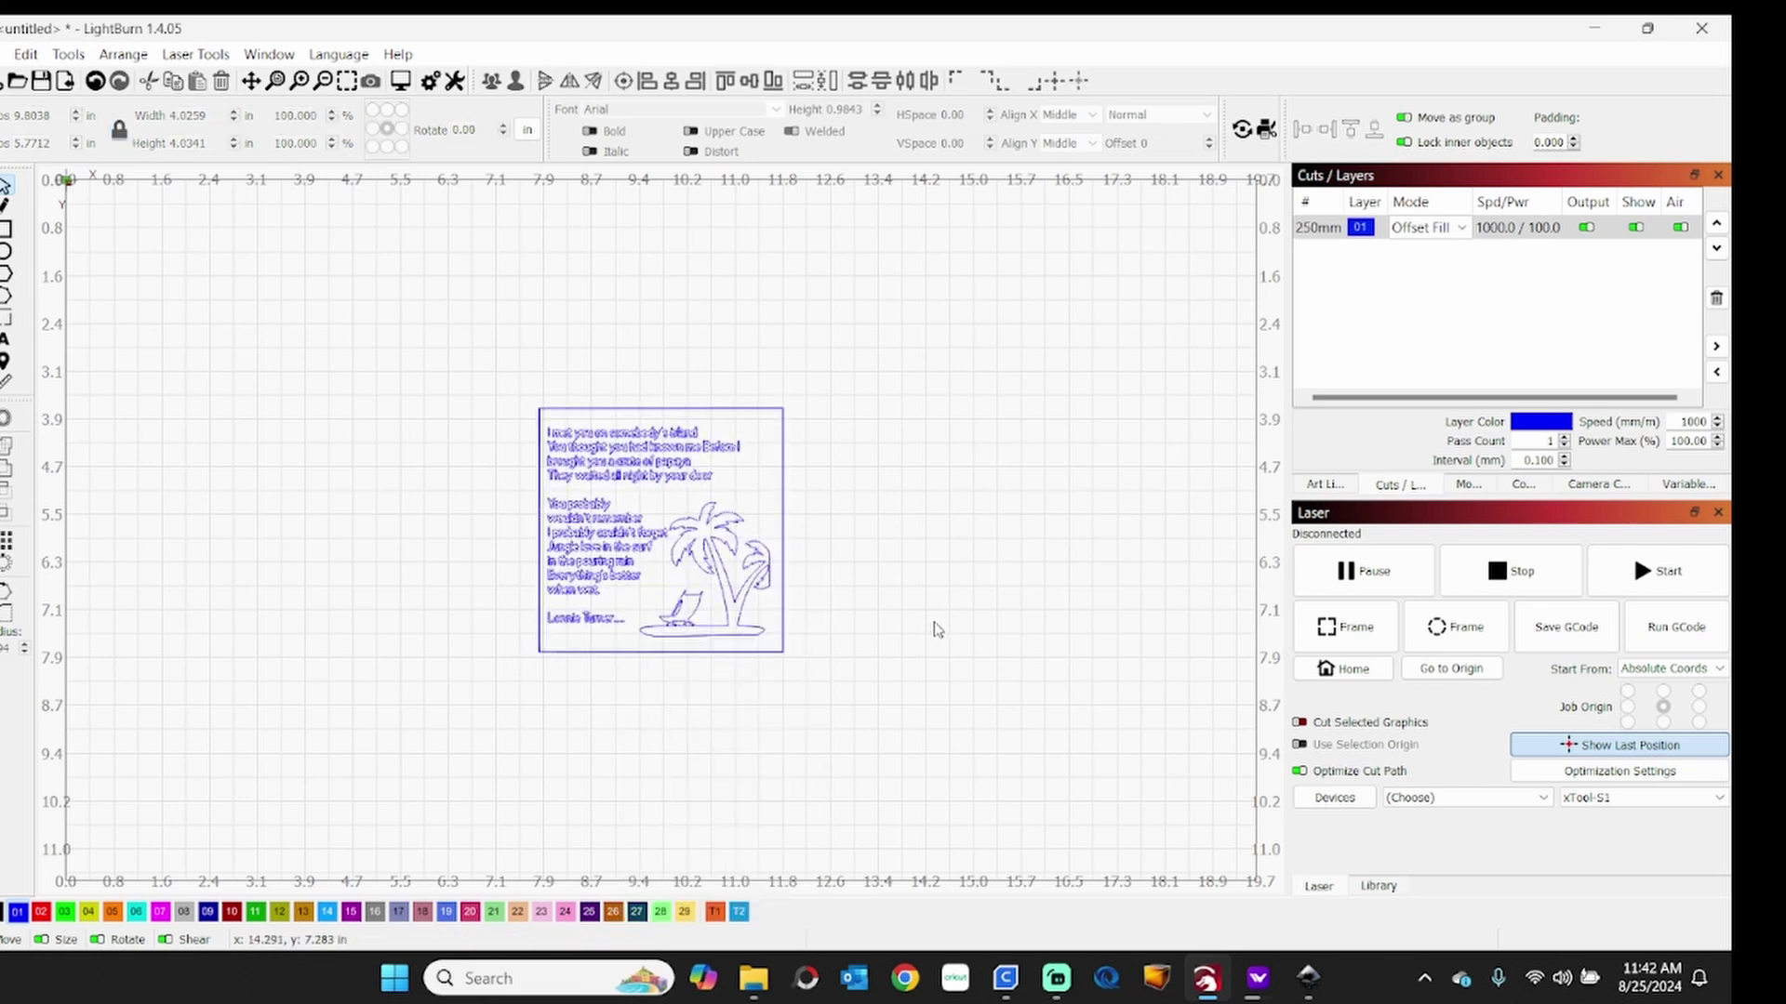
# Preview the laser job of the traced poem in Offset Fill mode, and close the preview.
pyautogui.scroll(3, 925, 635)
pyautogui.scroll(-1, 916, 637)
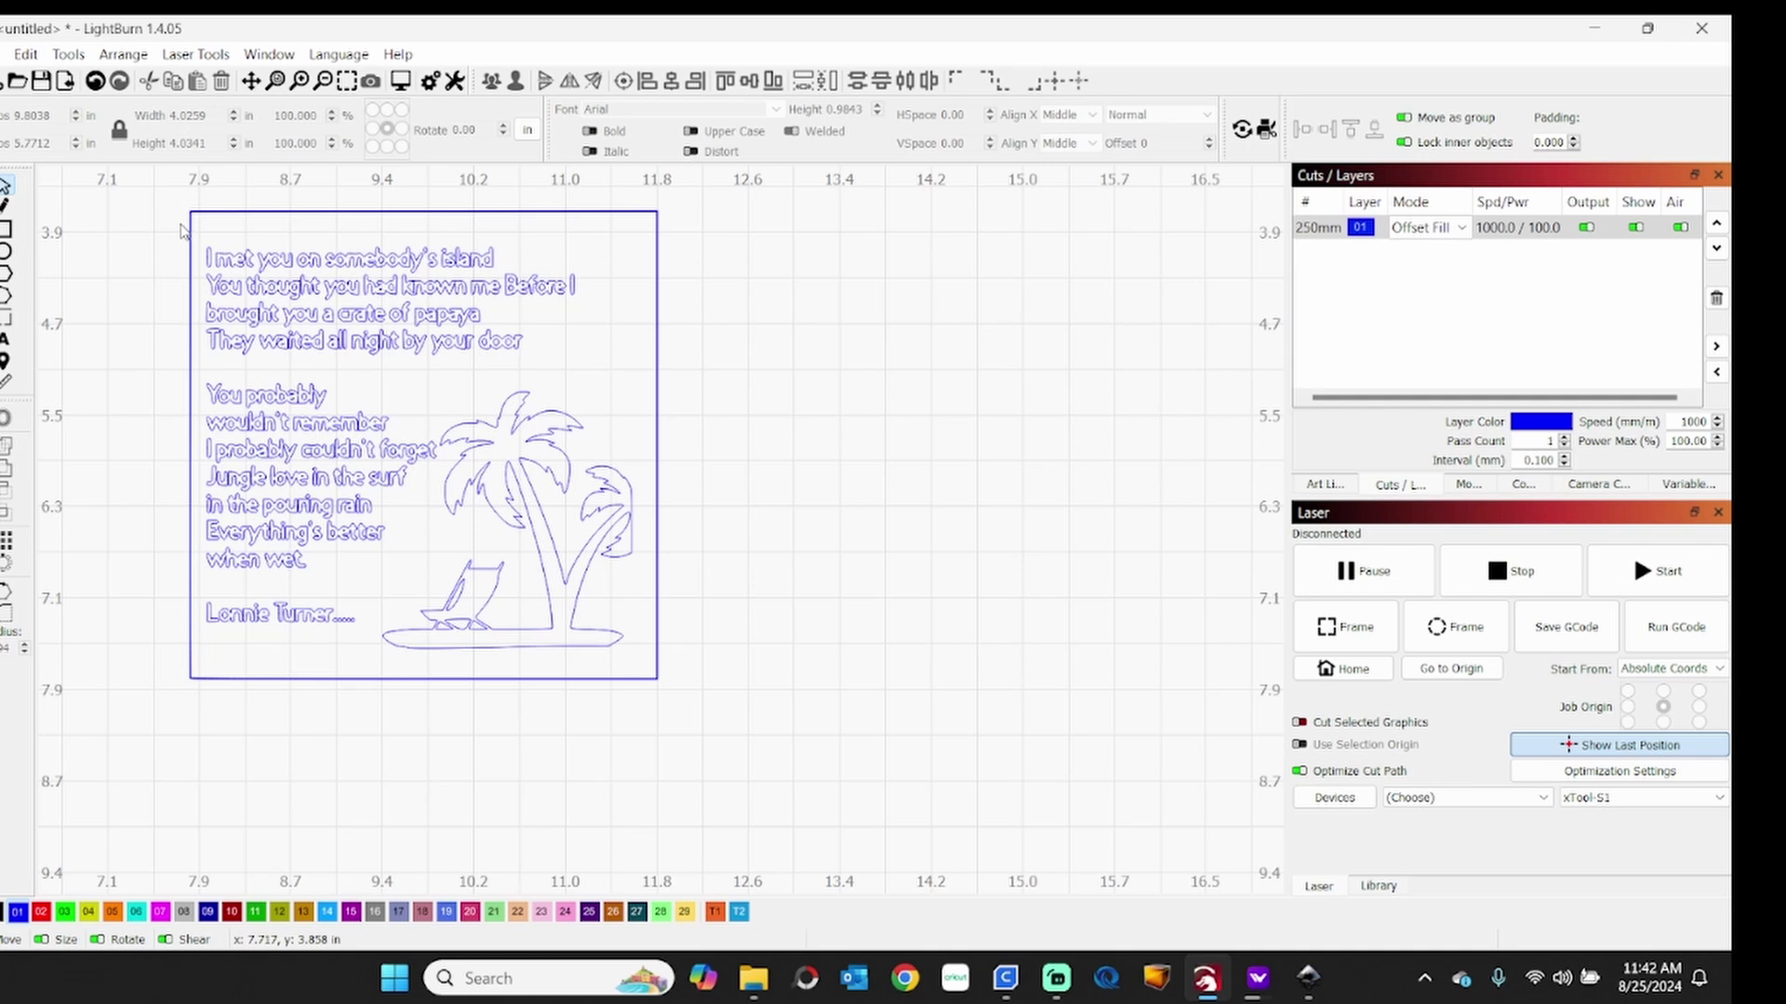
pyautogui.click(399, 83)
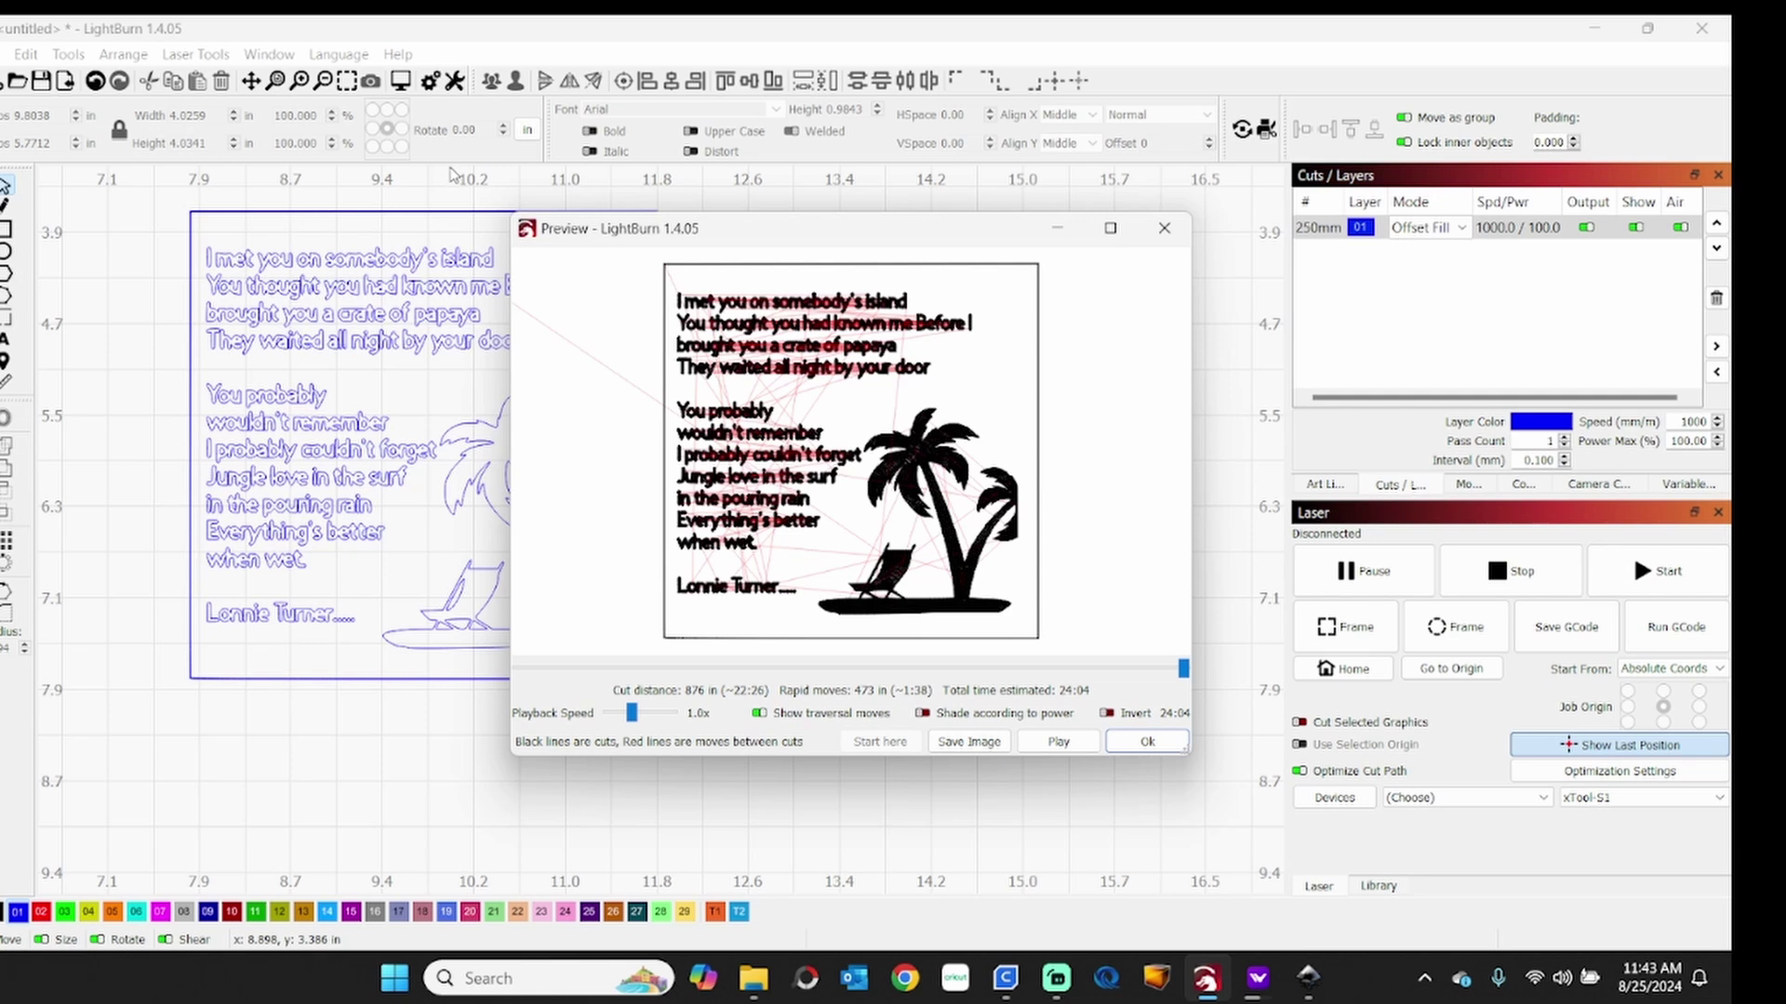
pyautogui.click(1145, 741)
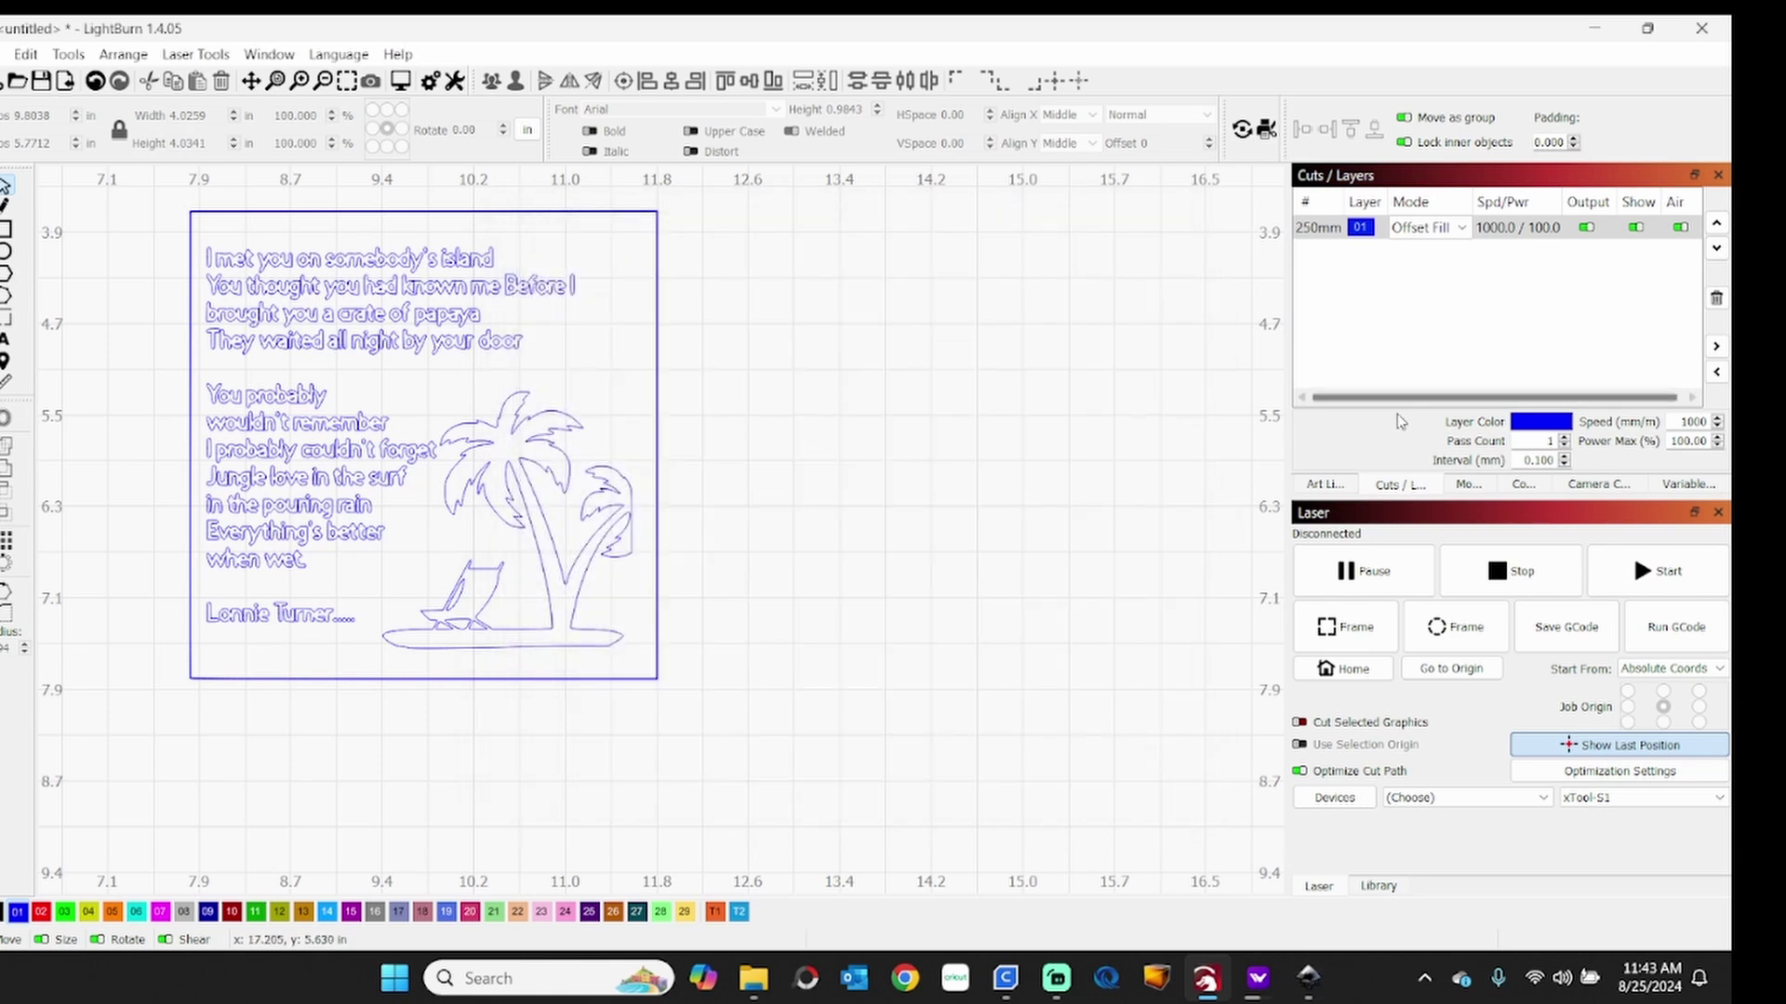
# Change the 01 layer's mode to Fill and preview the laser job again.
pyautogui.click(1409, 234)
pyautogui.click(1412, 234)
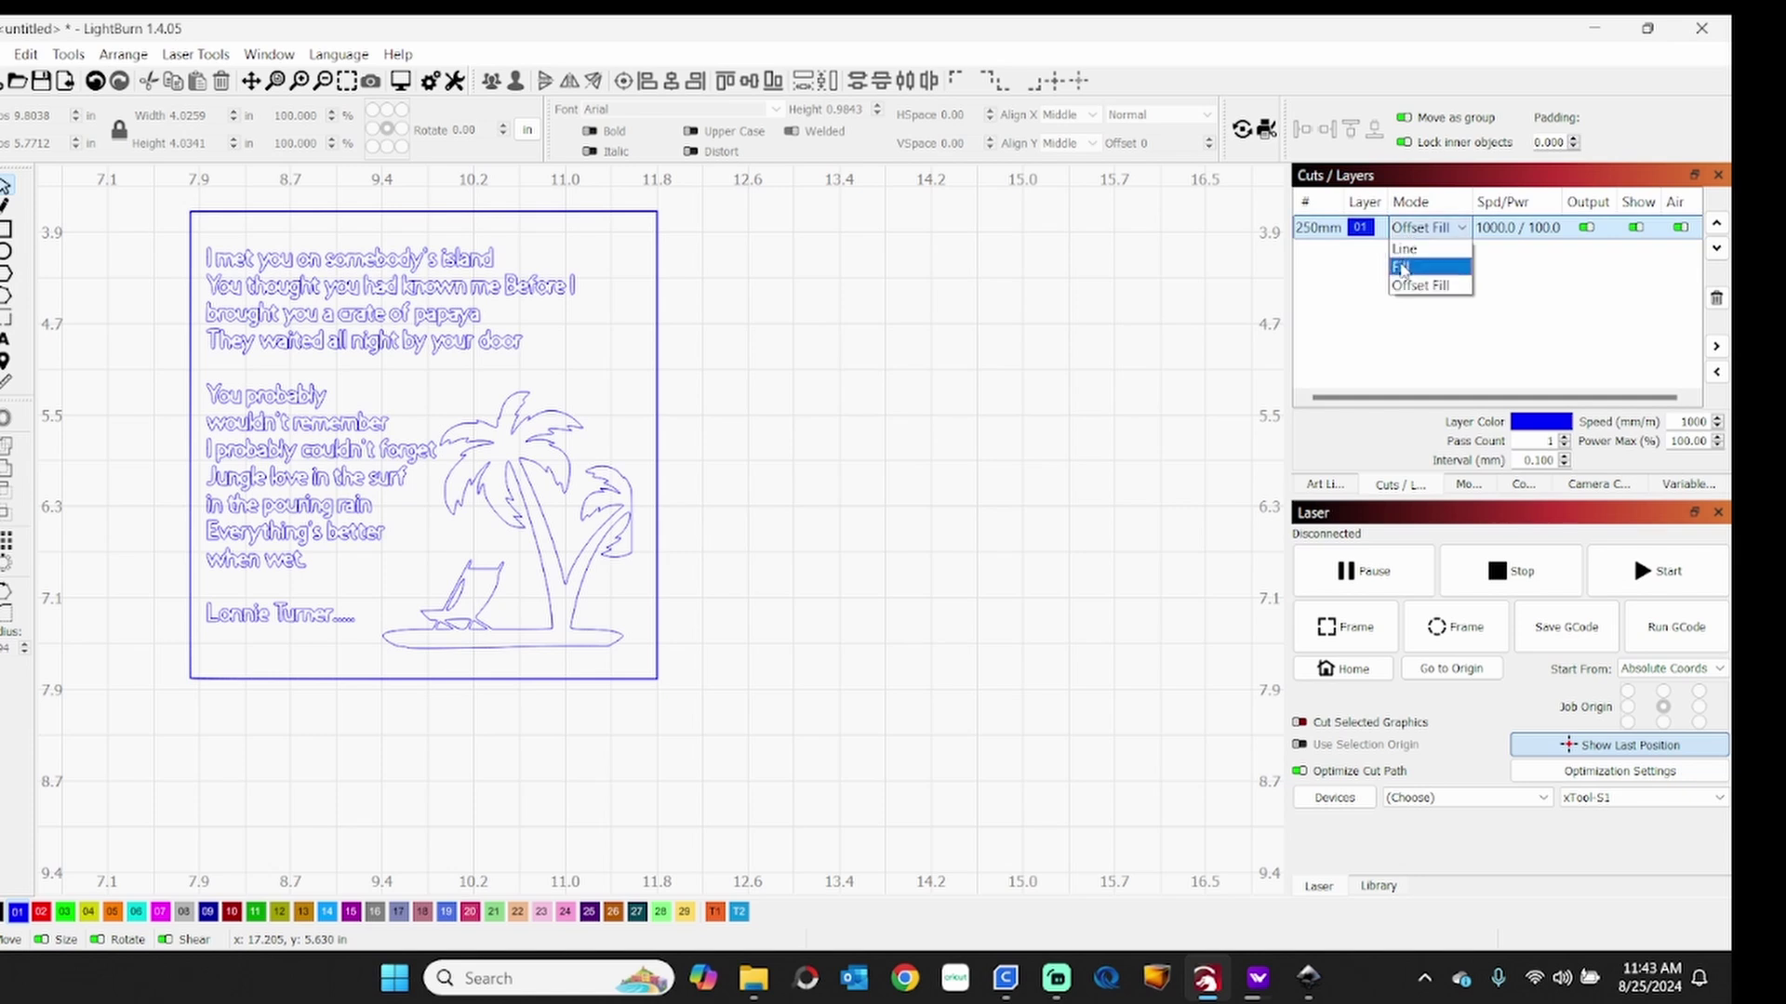
pyautogui.click(1402, 268)
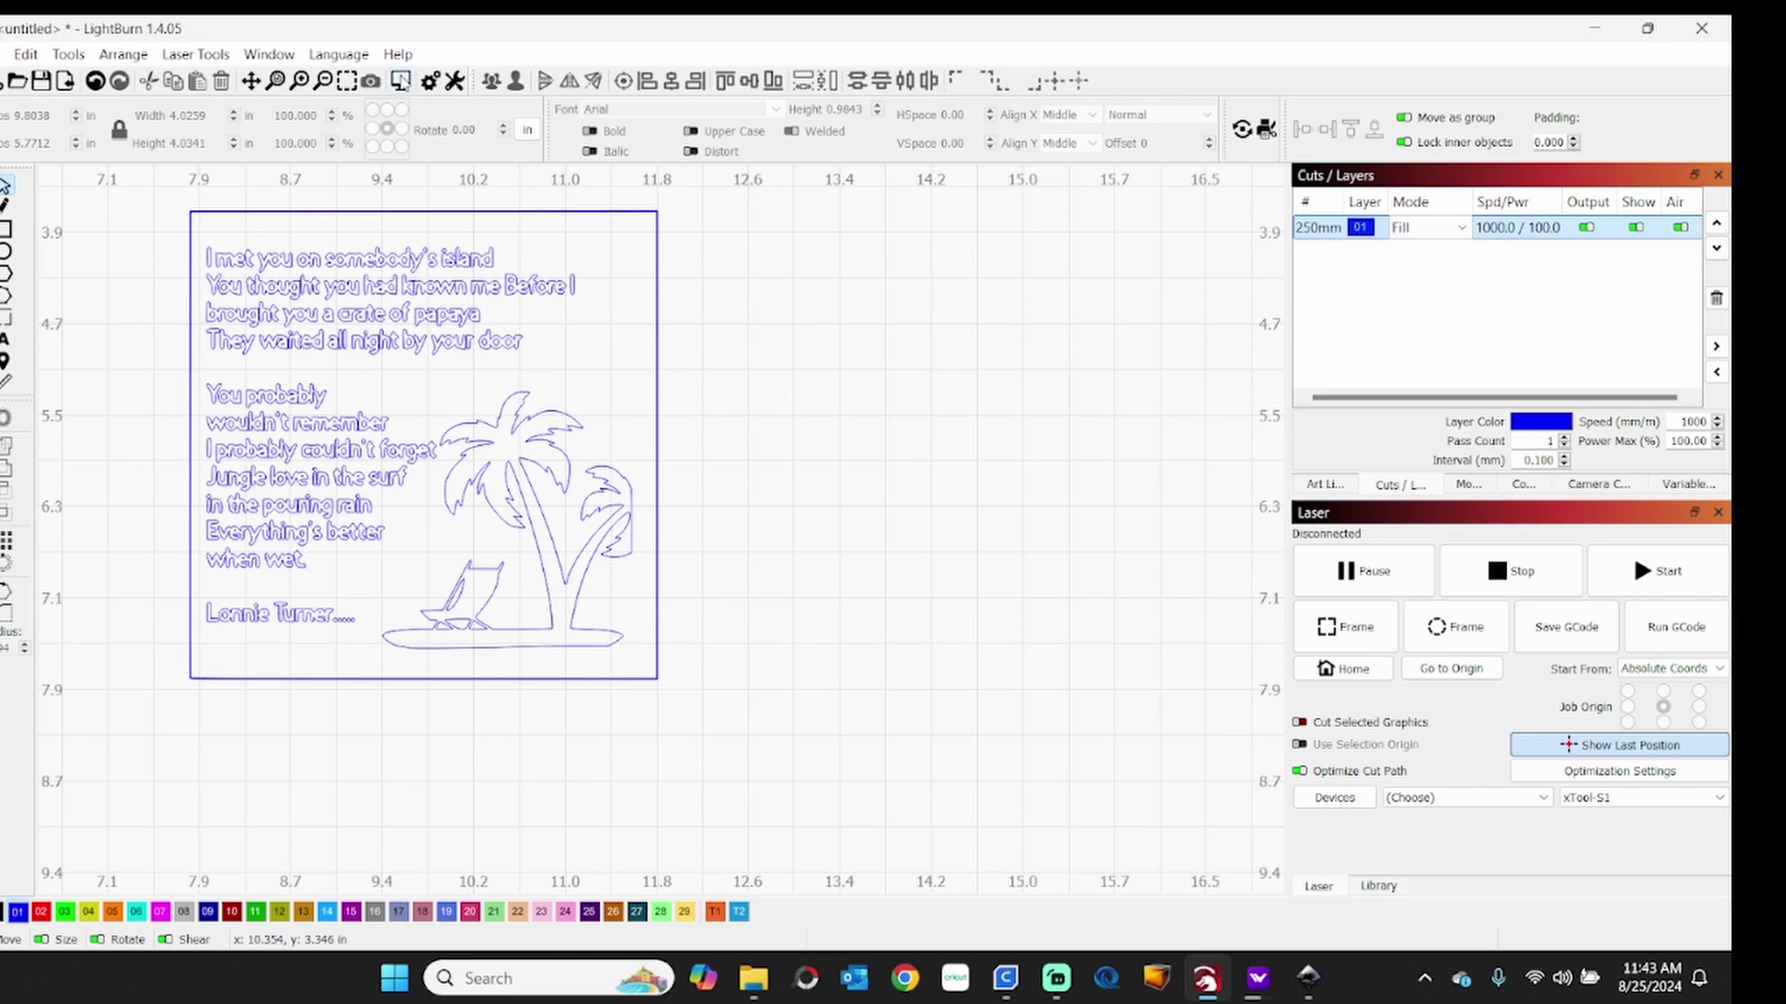
pyautogui.click(400, 81)
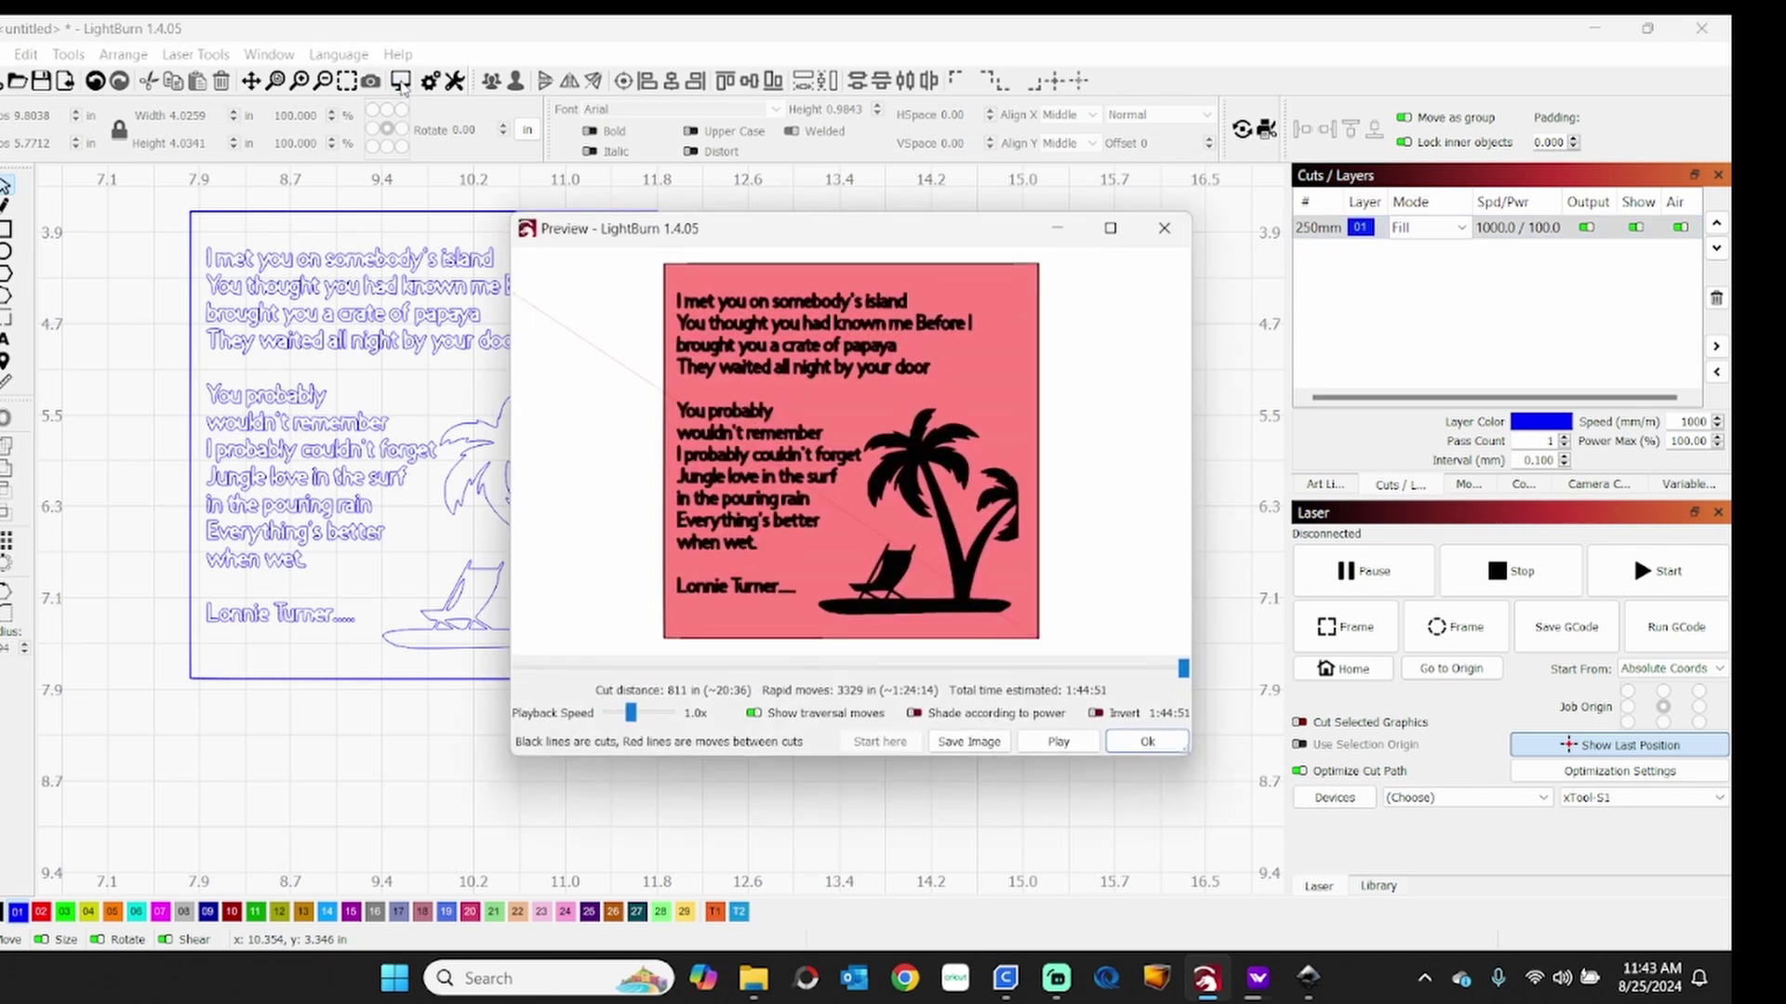